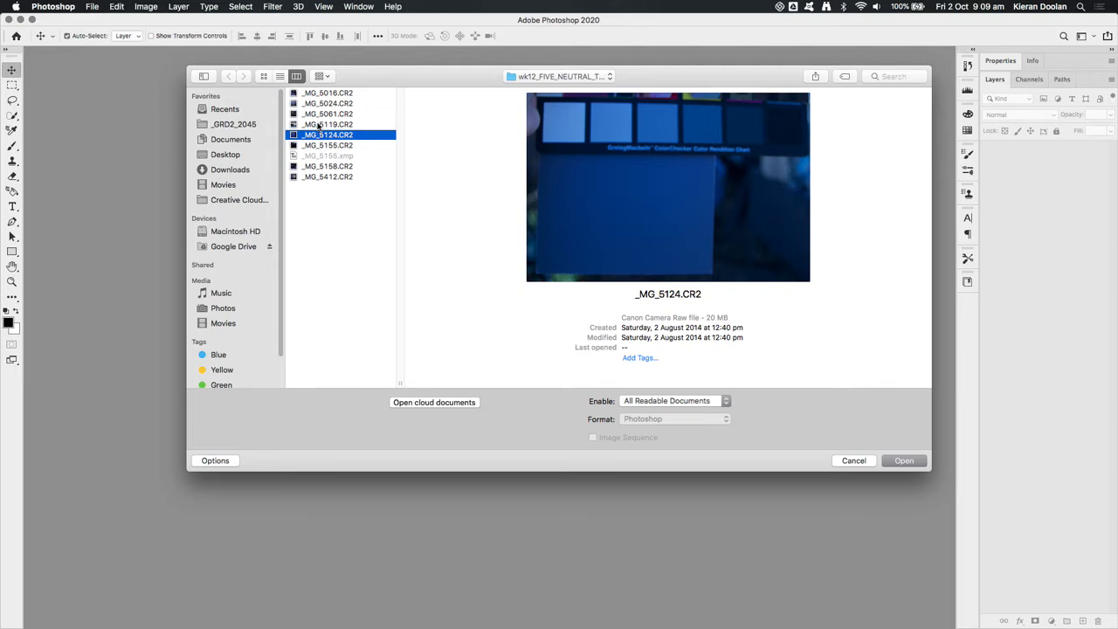
Step: Open the raw files _MG_5119.CR2 and _MG_5124.CR2 together in Camera Raw and view both photos
{"action": "left_click", "coordinate": [319, 125], "text": "shift"}
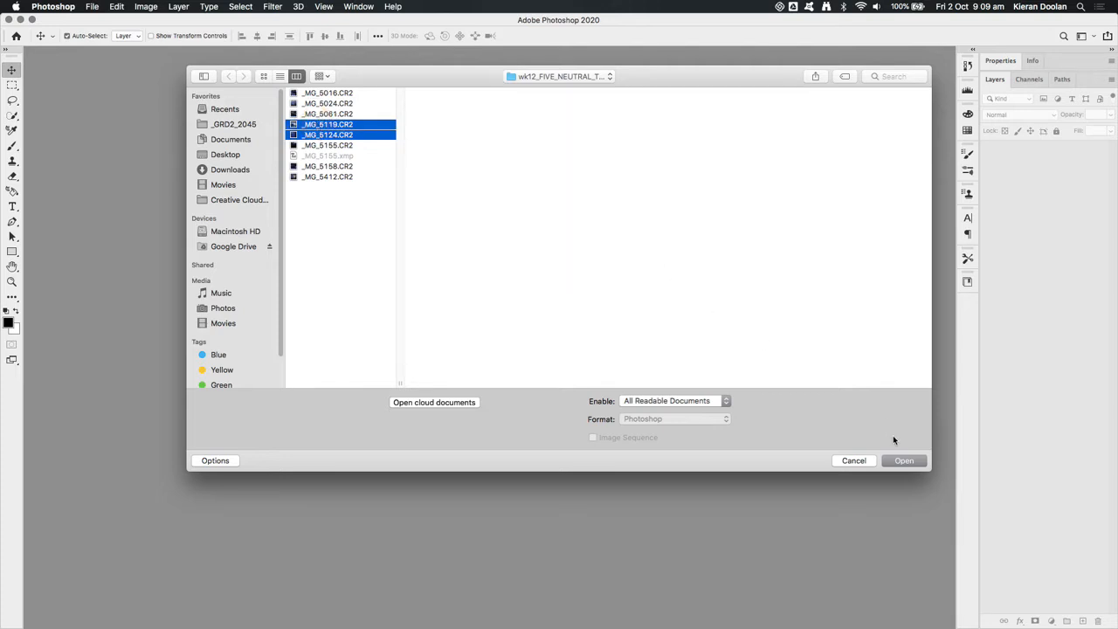
{"action": "left_click", "coordinate": [903, 462]}
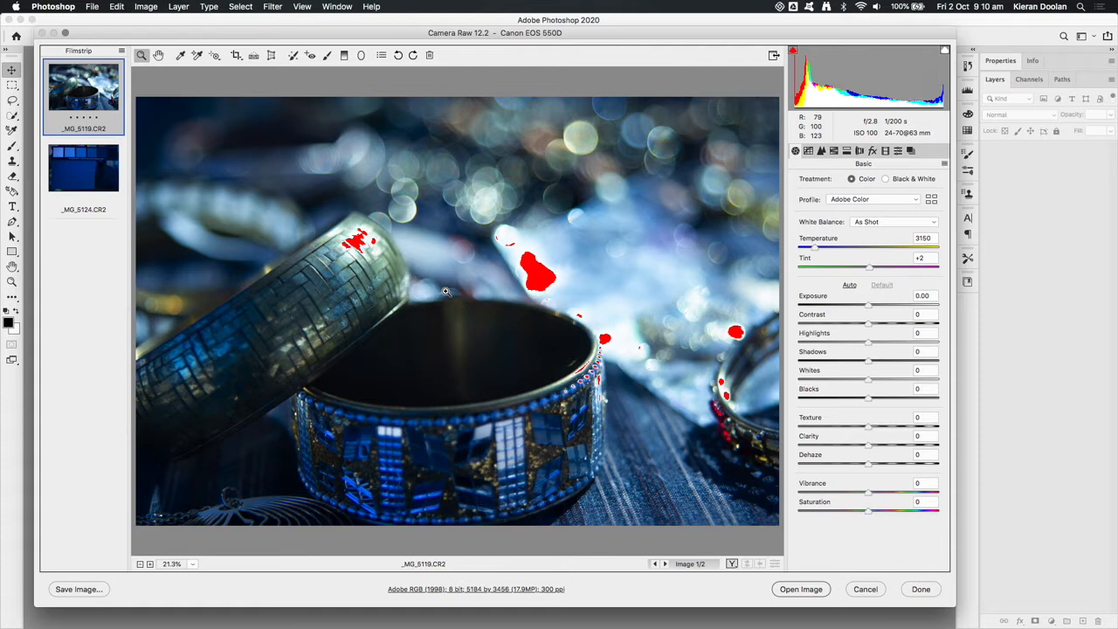
{"action": "left_click", "coordinate": [91, 171]}
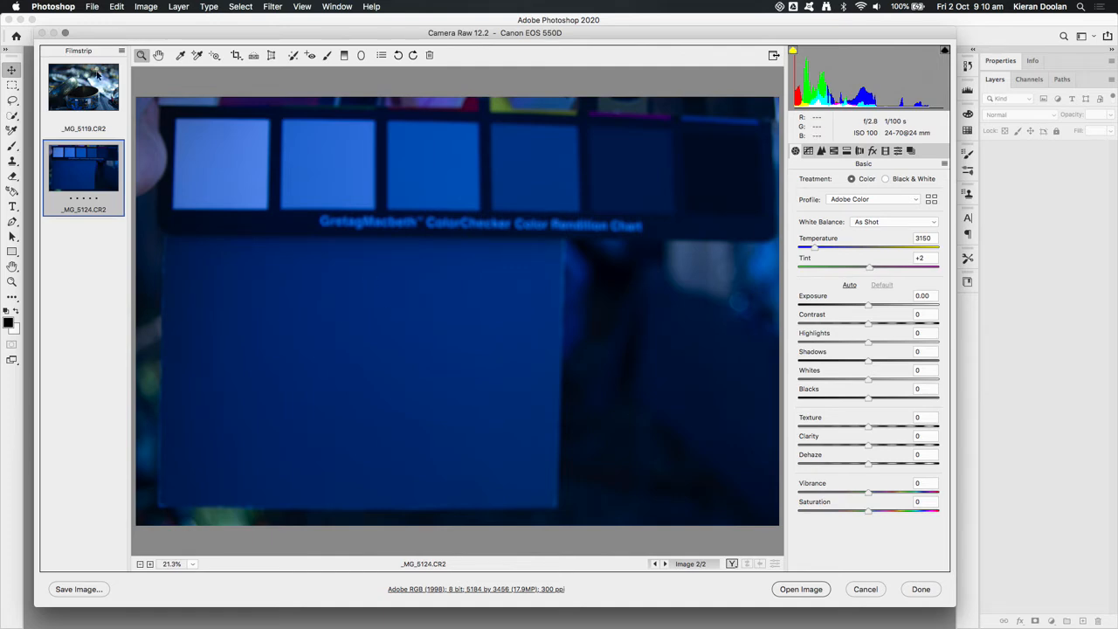
{"action": "left_click", "coordinate": [94, 92]}
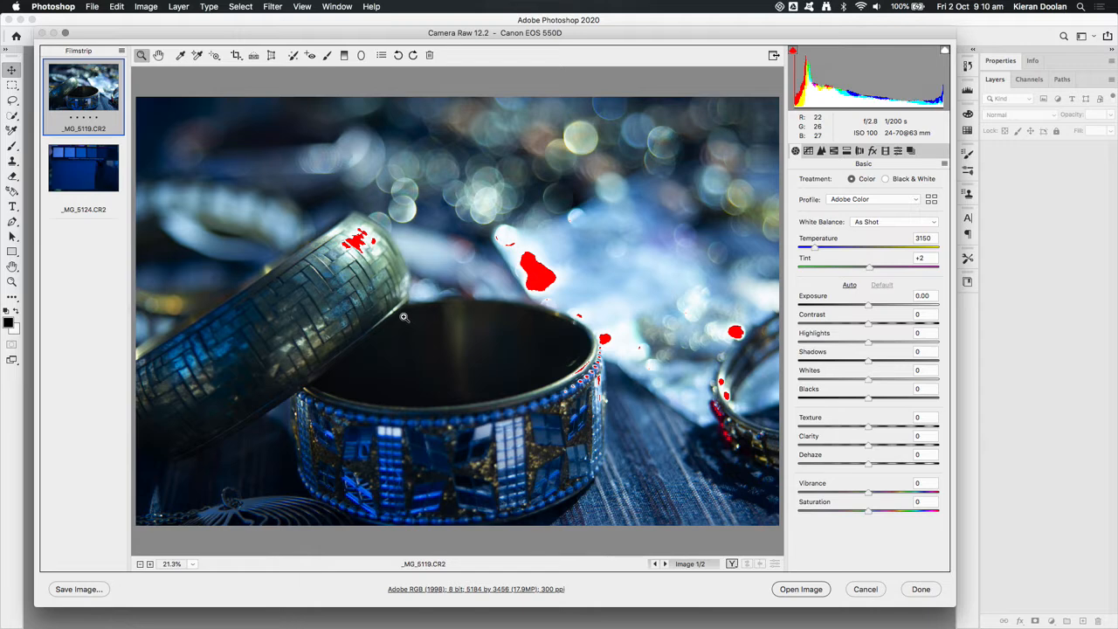
Step: Set the white balance of _MG_5124.CR2 by sampling the second-lightest grey patch on the colour chart with the White Balance tool
{"action": "left_click", "coordinate": [85, 174]}
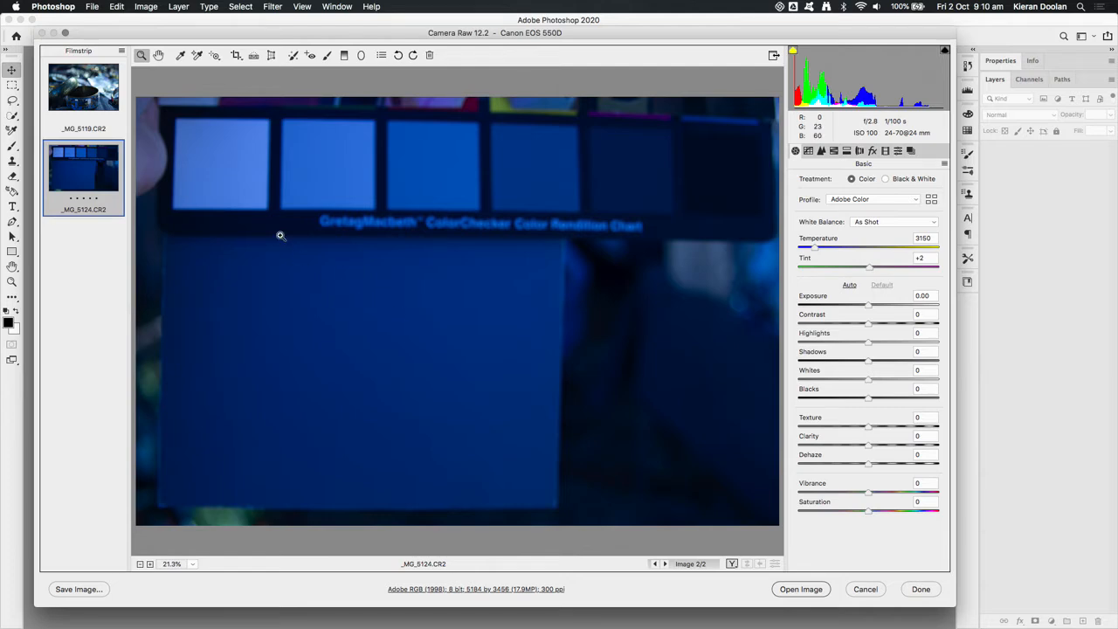
{"action": "left_click_drag", "start_coordinate": [407, 35], "coordinate": [425, 35]}
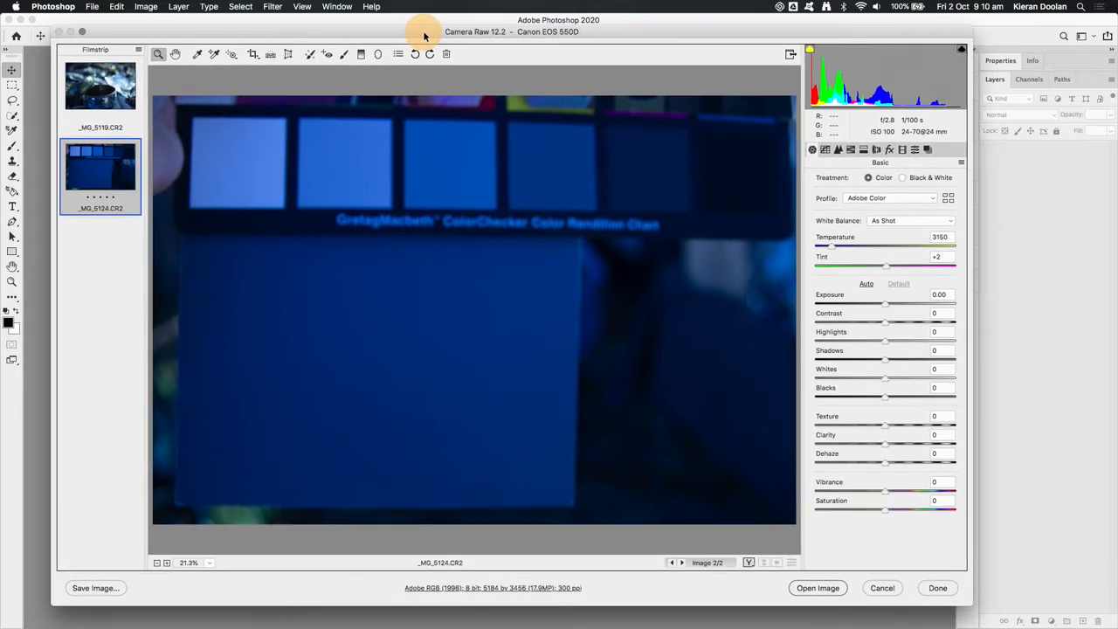
{"action": "left_click", "coordinate": [197, 54]}
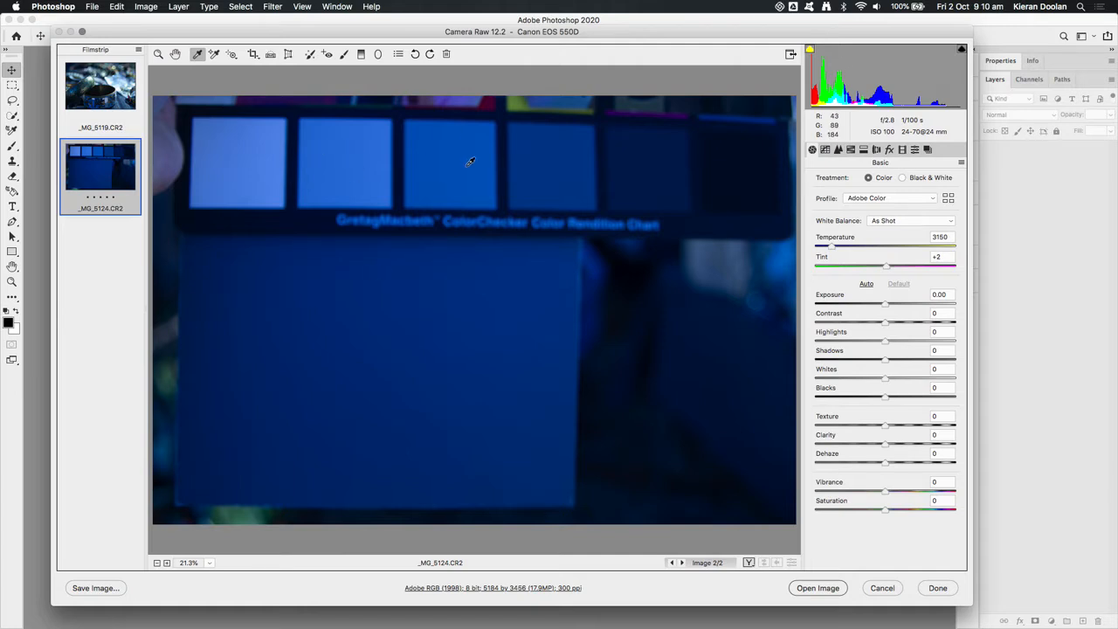
{"action": "left_click", "coordinate": [350, 146]}
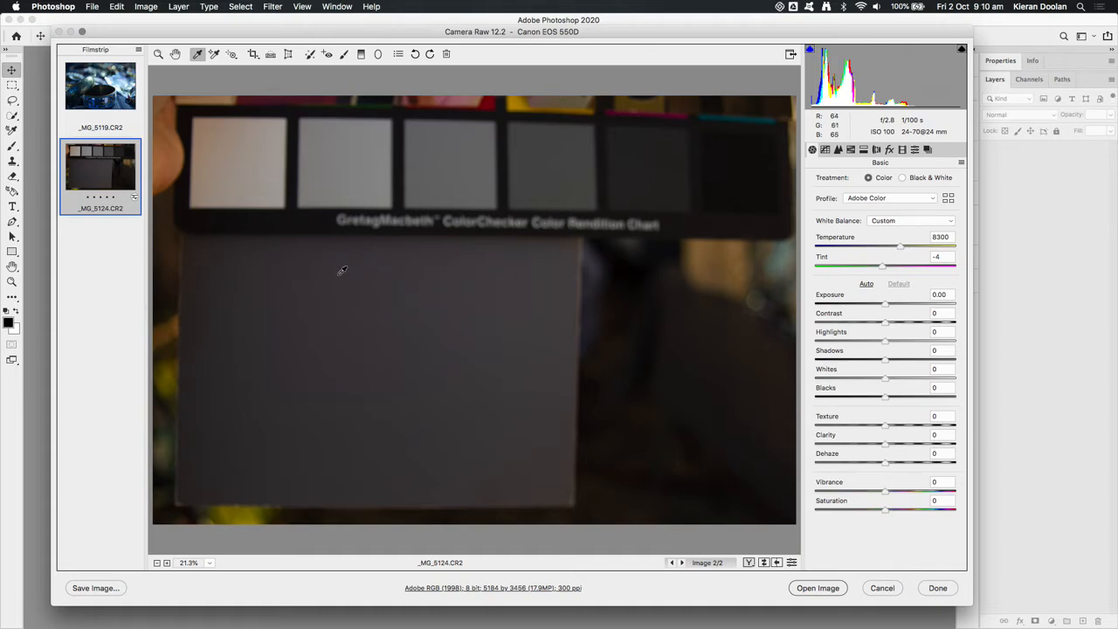
Step: Compare the bangle photo _MG_5119.CR2 with the white-balanced colour chart photo _MG_5124.CR2
{"action": "left_click", "coordinate": [110, 83]}
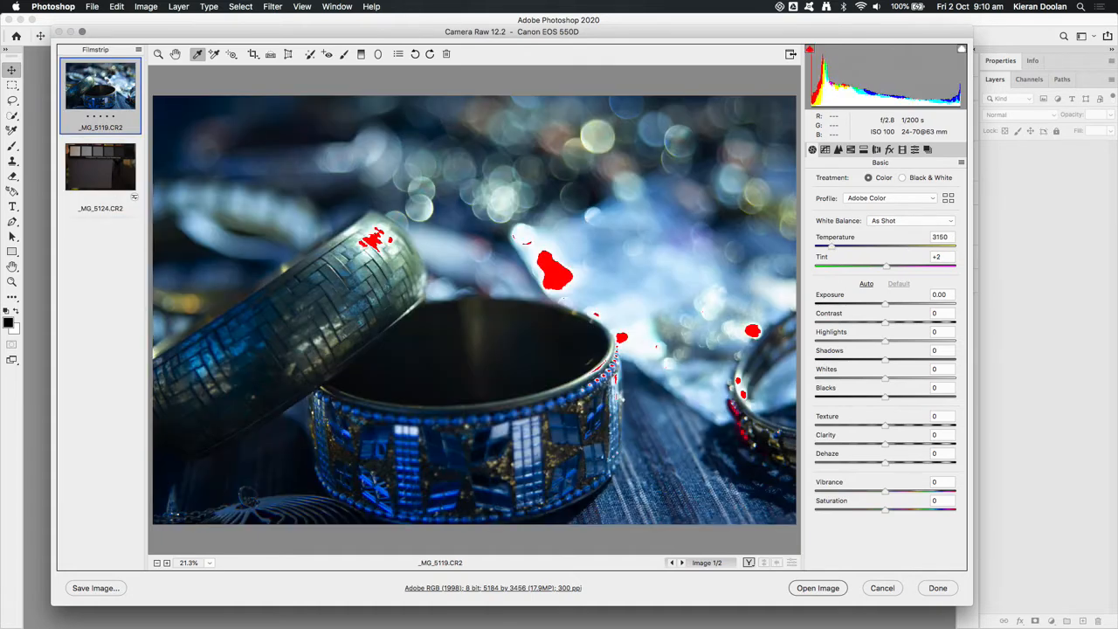
{"action": "left_click", "coordinate": [89, 173]}
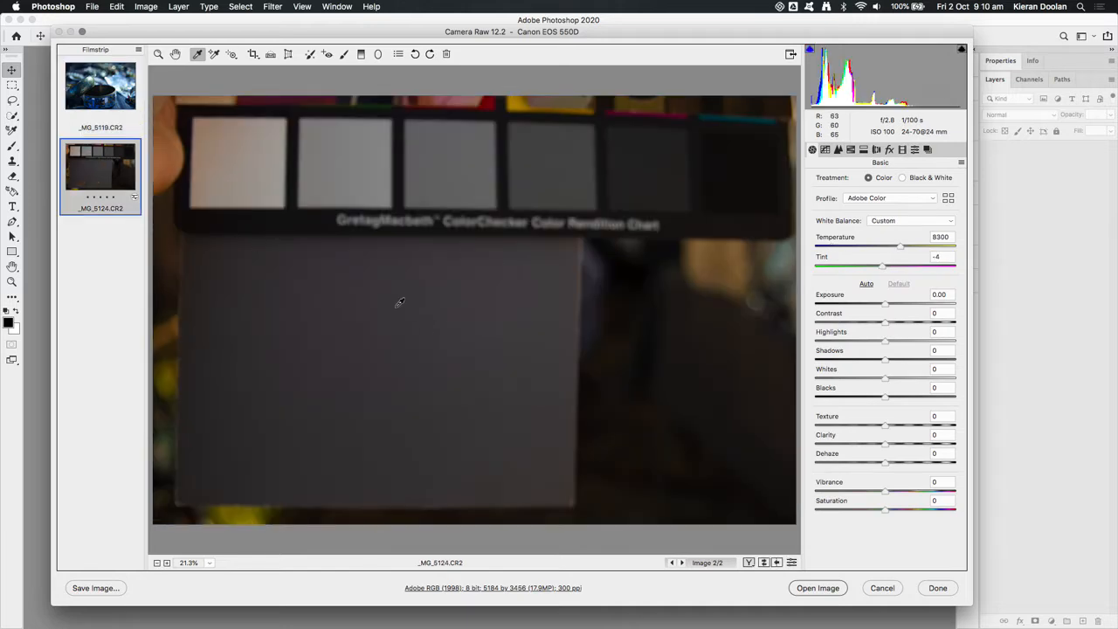
{"action": "left_click", "coordinate": [116, 93]}
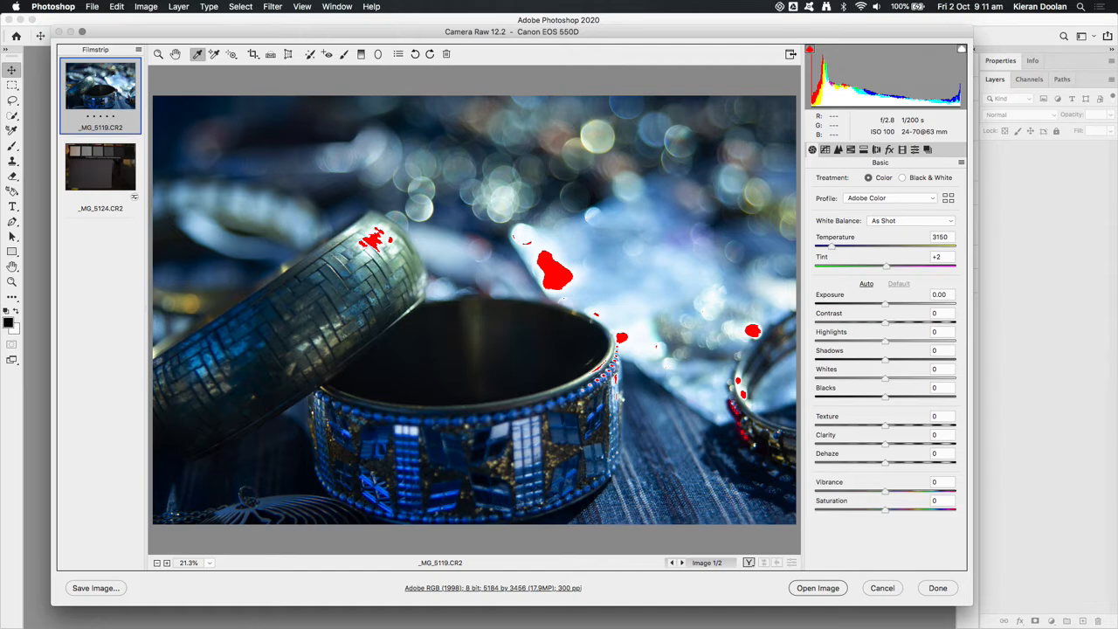
{"action": "left_click", "coordinate": [96, 178]}
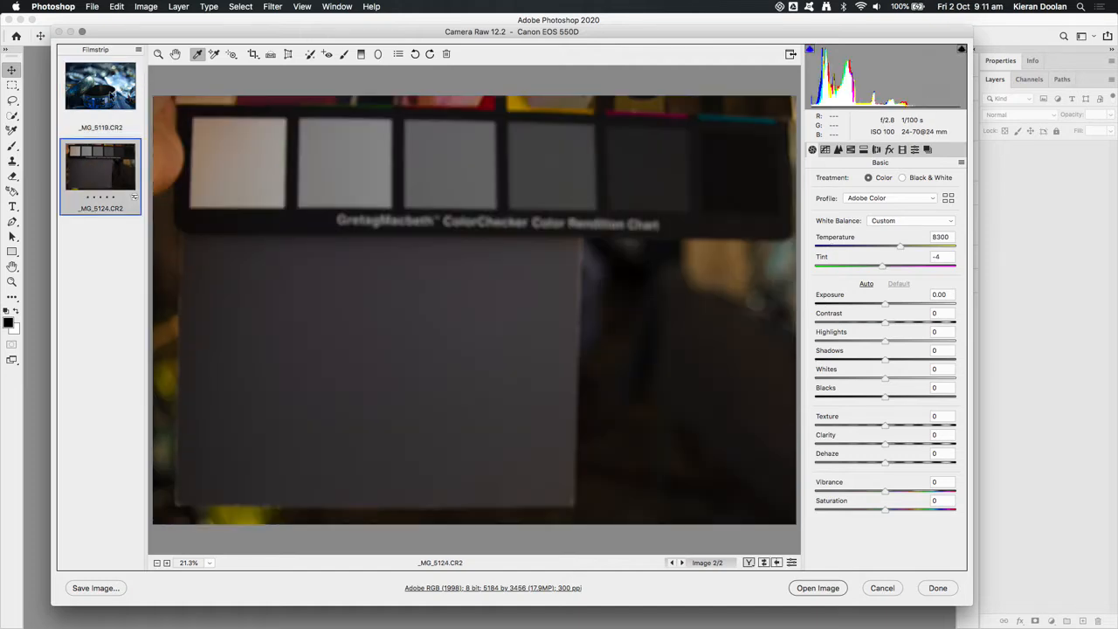
{"action": "left_click", "coordinate": [110, 93]}
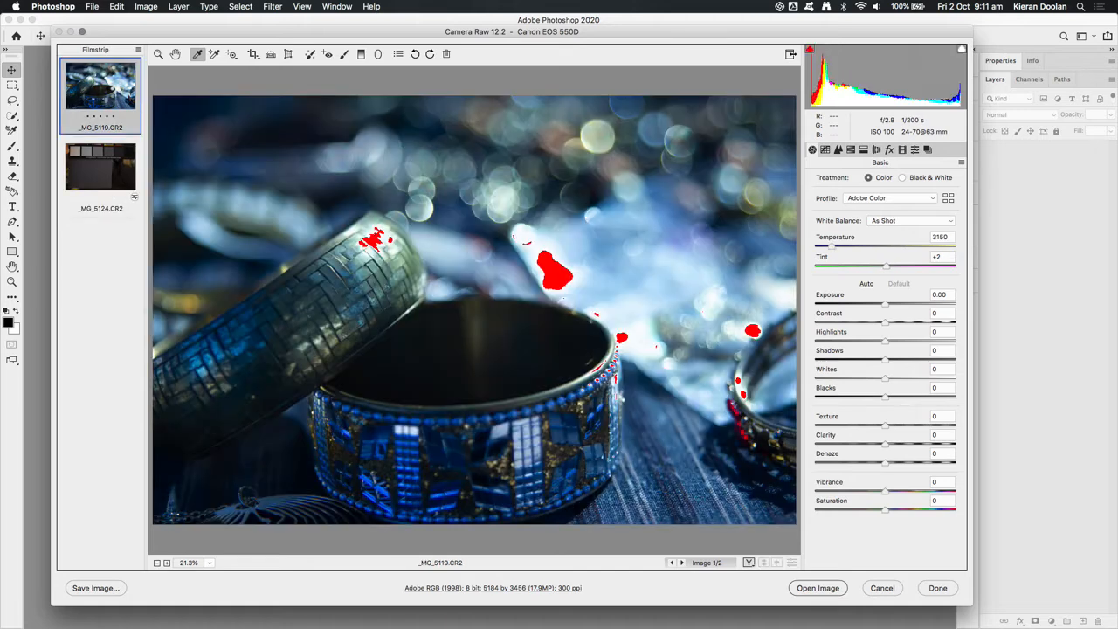
Step: Start saving the Camera Raw settings of _MG_5124.CR2 and choose the wk12_FIVE_NEUTRAL_TONES folder inside _GRD2_2045's Wk12 folder as the destination
{"action": "left_click", "coordinate": [99, 184]}
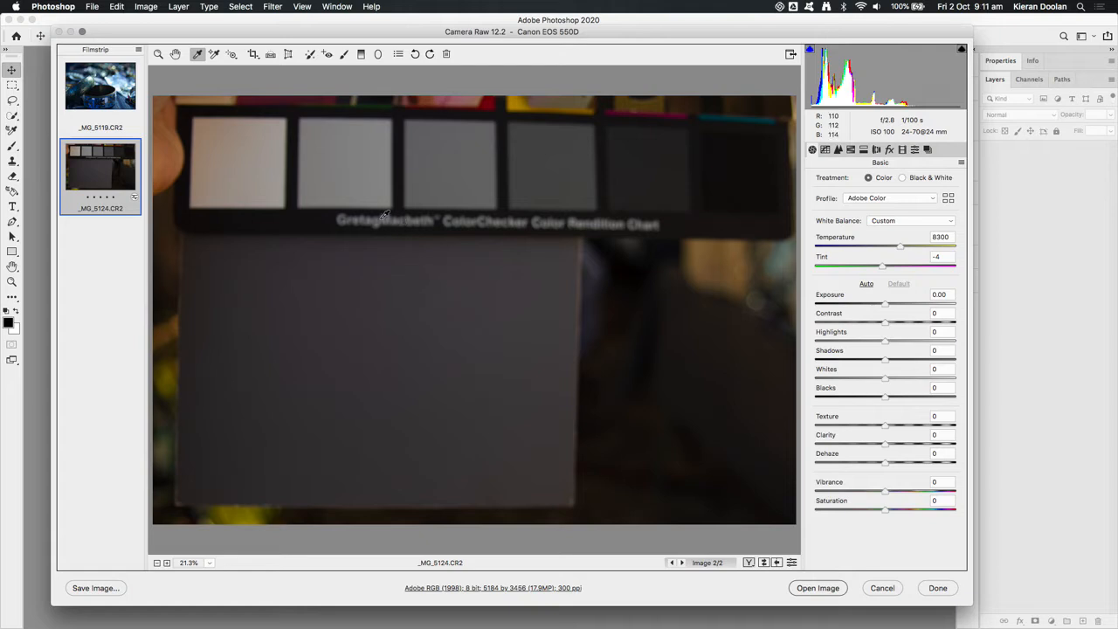
{"action": "left_click", "coordinate": [961, 163]}
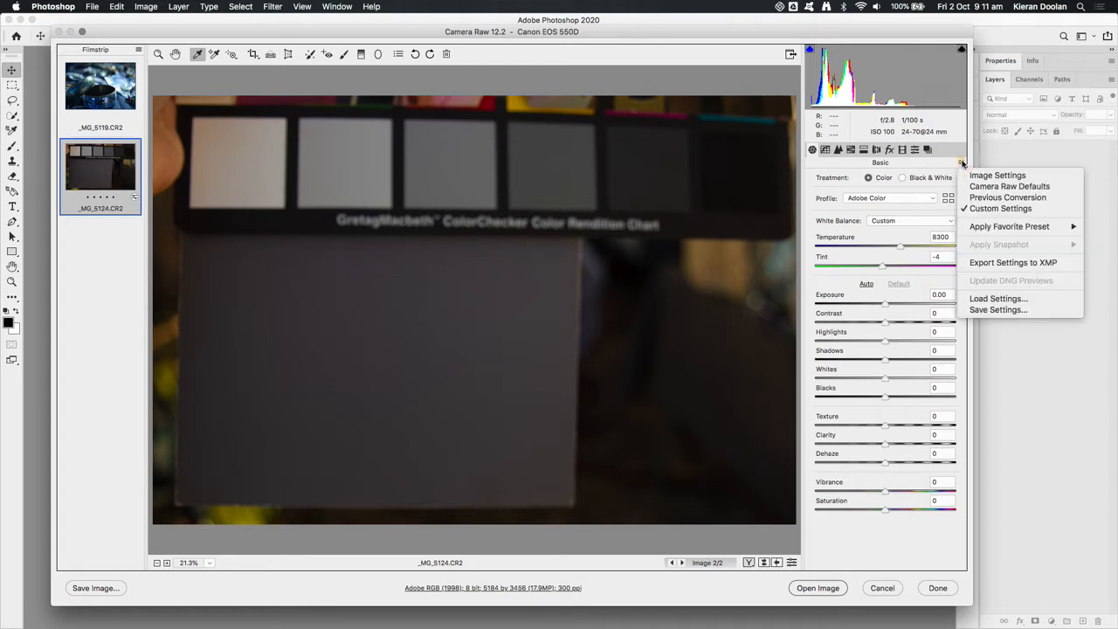
{"action": "left_click", "coordinate": [1009, 312]}
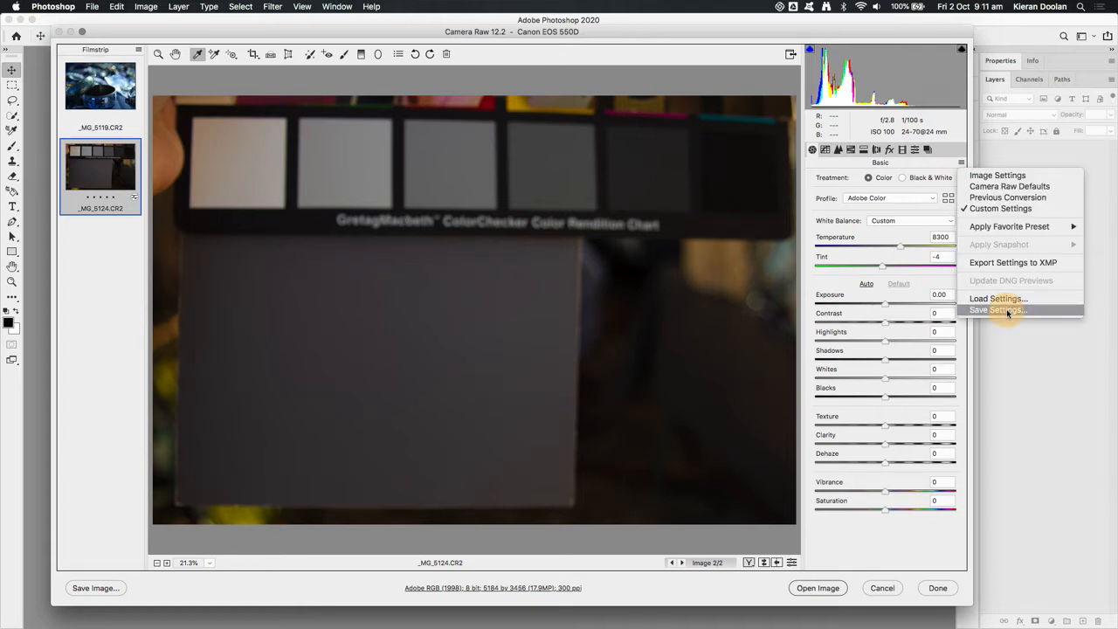
{"action": "left_click", "coordinate": [553, 215]}
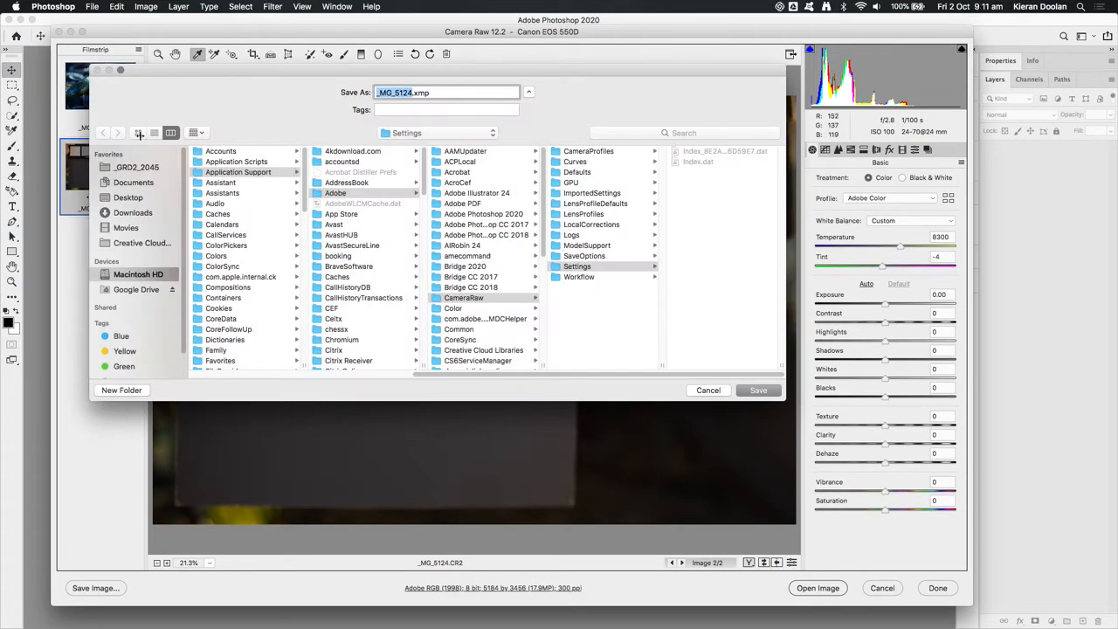
{"action": "left_click", "coordinate": [131, 166]}
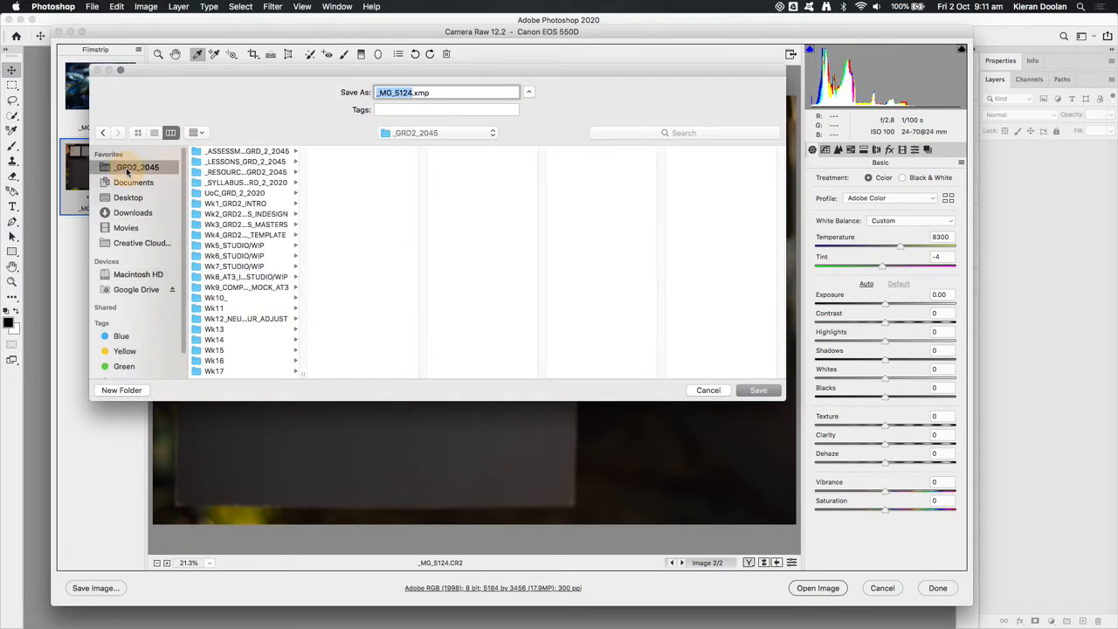
{"action": "left_click", "coordinate": [225, 318]}
{"action": "left_click", "coordinate": [356, 151]}
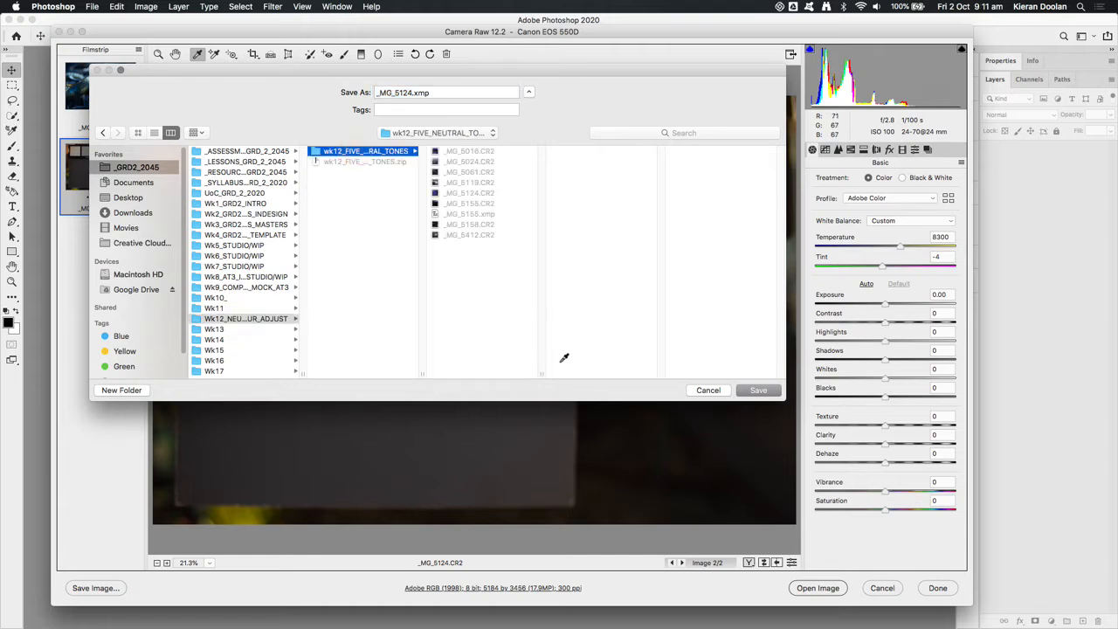
{"action": "left_click_drag", "start_coordinate": [542, 374], "coordinate": [560, 372]}
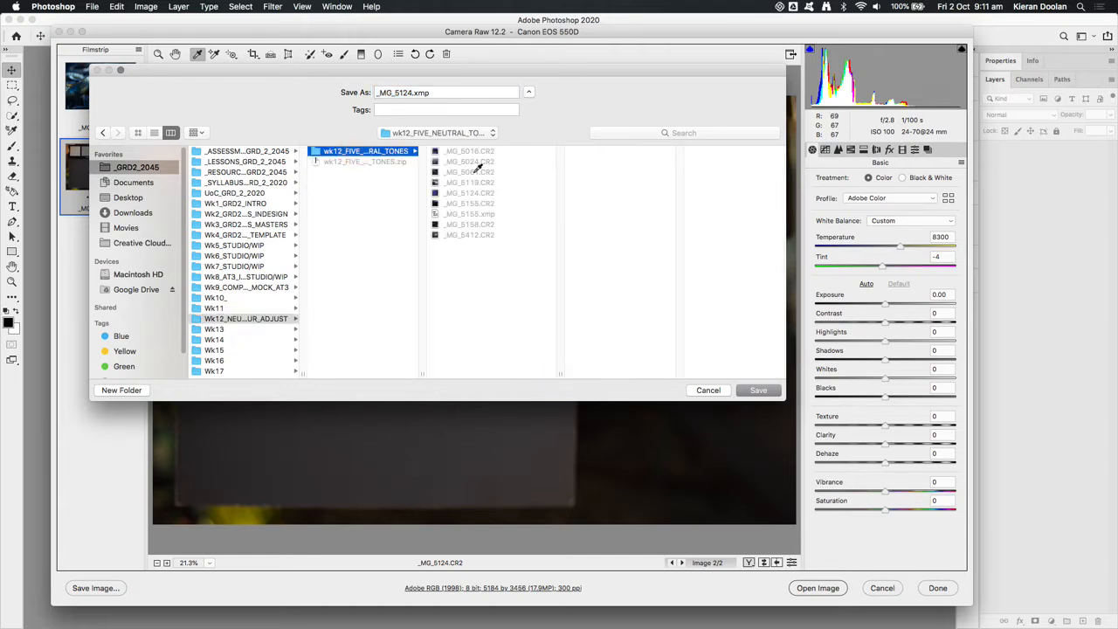
Step: Name the settings file WHT_BAL_MG_5124.xmp and save it
{"action": "left_click", "coordinate": [377, 93]}
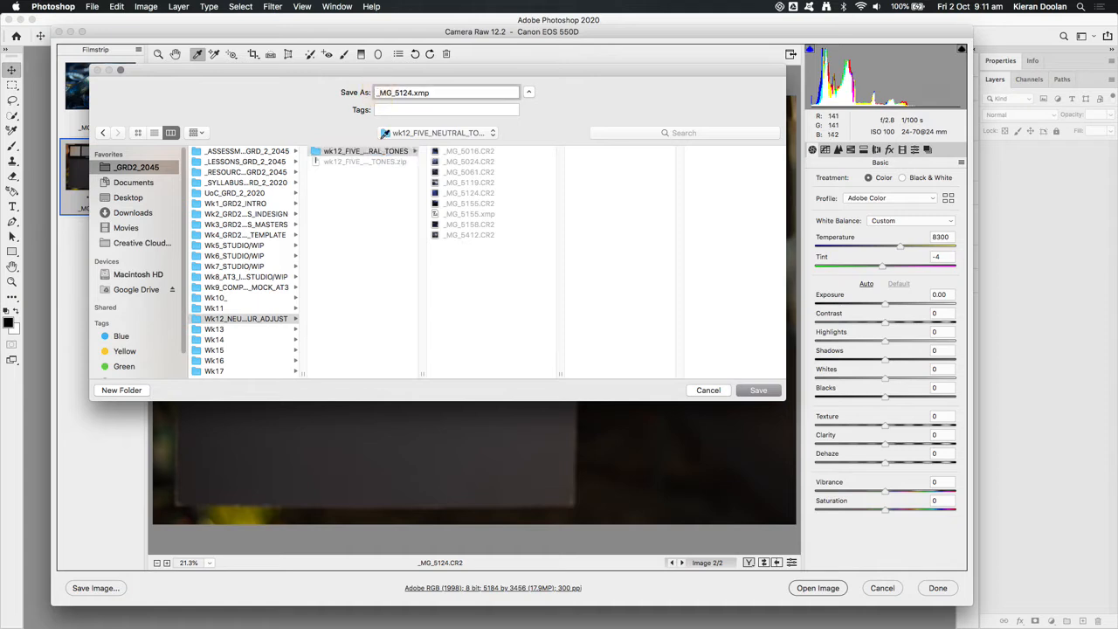
{"action": "type", "text": "WHT_B"}
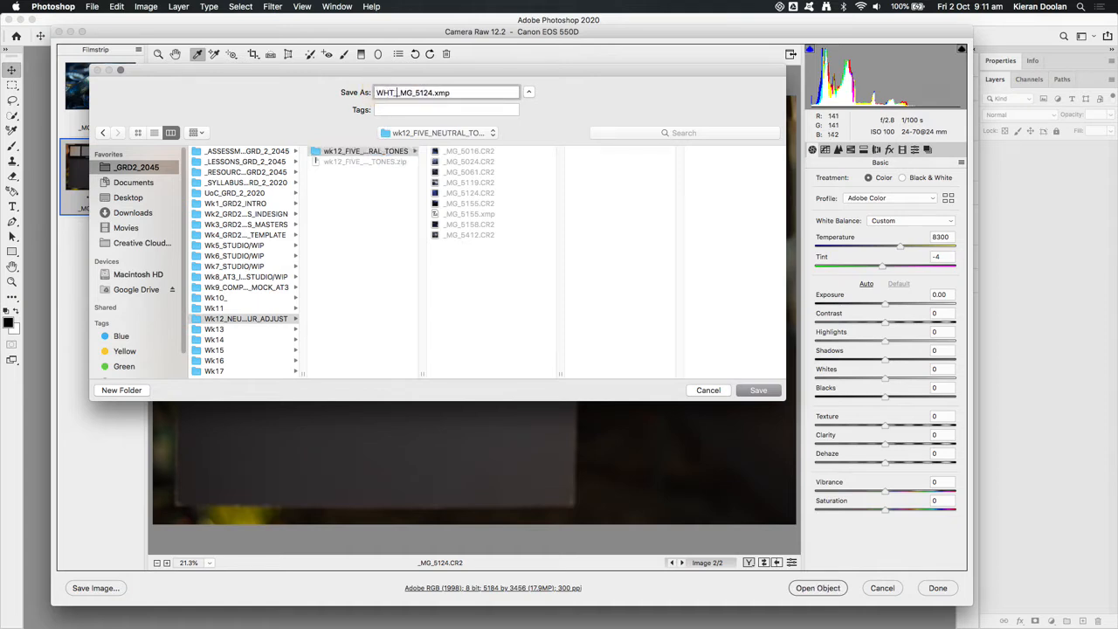
{"action": "type", "text": "AL_"}
{"action": "key", "text": "BackSpace"}
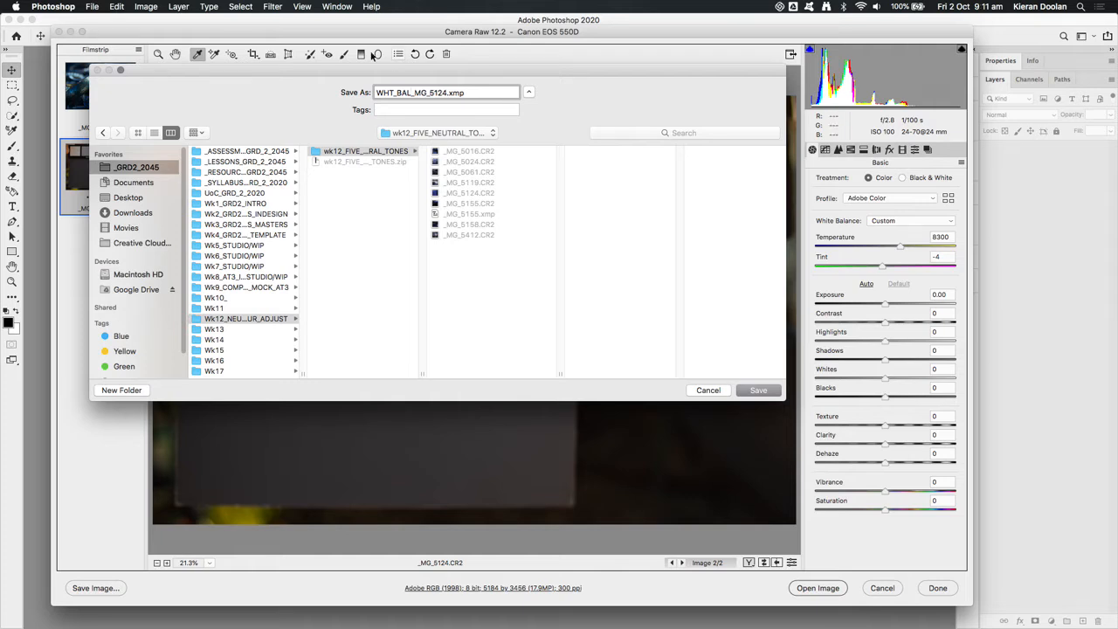
{"action": "left_click", "coordinate": [761, 389]}
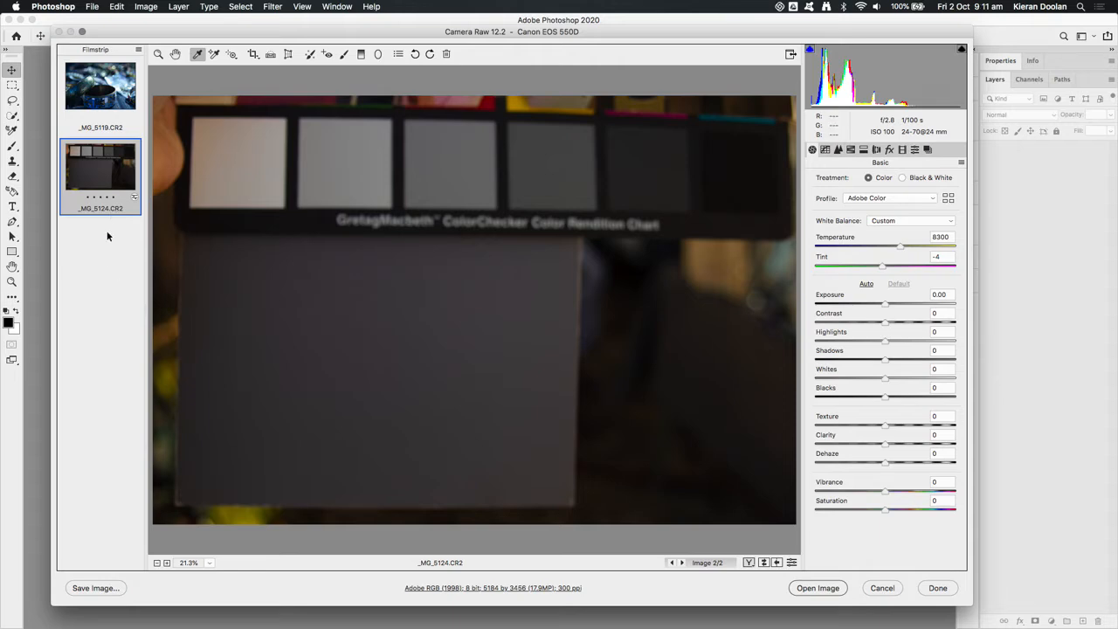
Step: Synchronize the Default subset of settings, including White Balance, from the chart photo _MG_5124.CR2 to _MG_5119.CR2
{"action": "left_click", "coordinate": [105, 104]}
{"action": "left_click", "coordinate": [107, 166]}
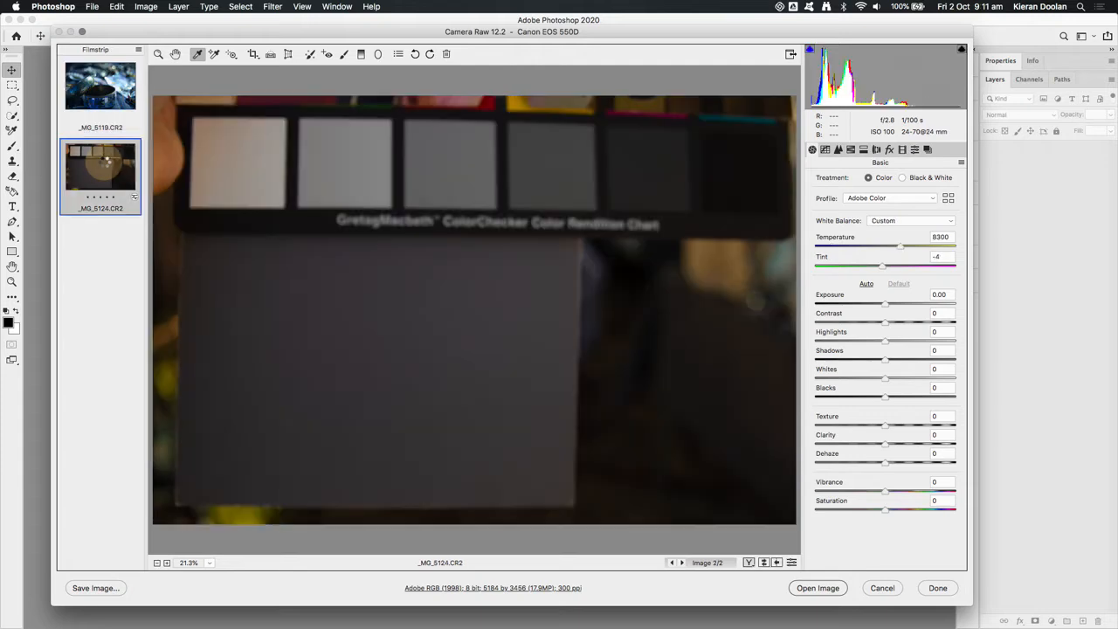
{"action": "left_click", "coordinate": [113, 96]}
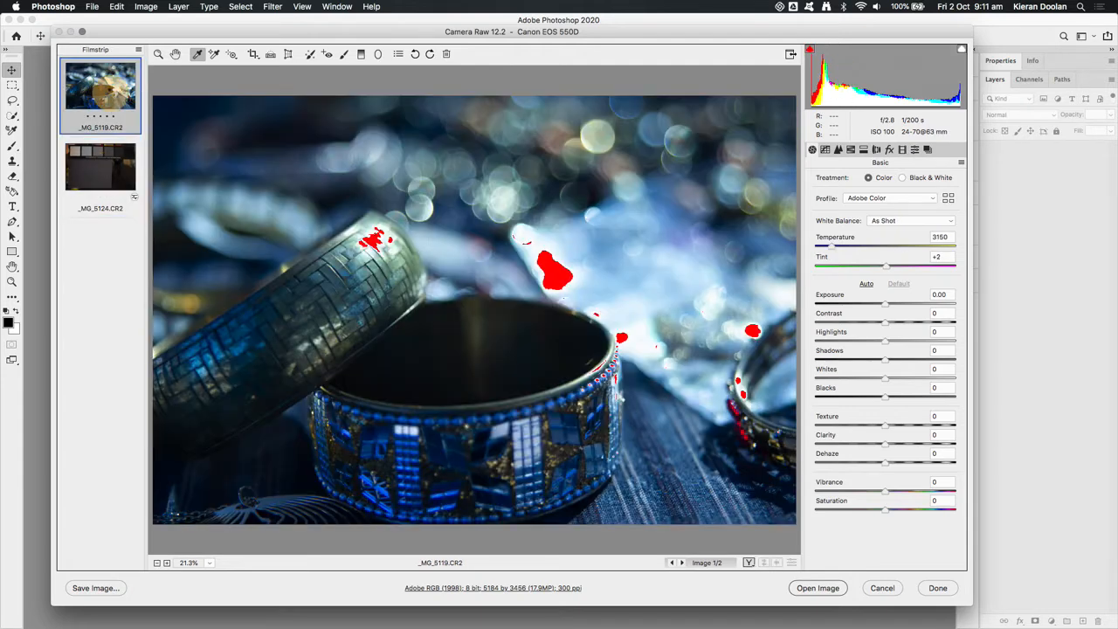
{"action": "left_click", "coordinate": [106, 178]}
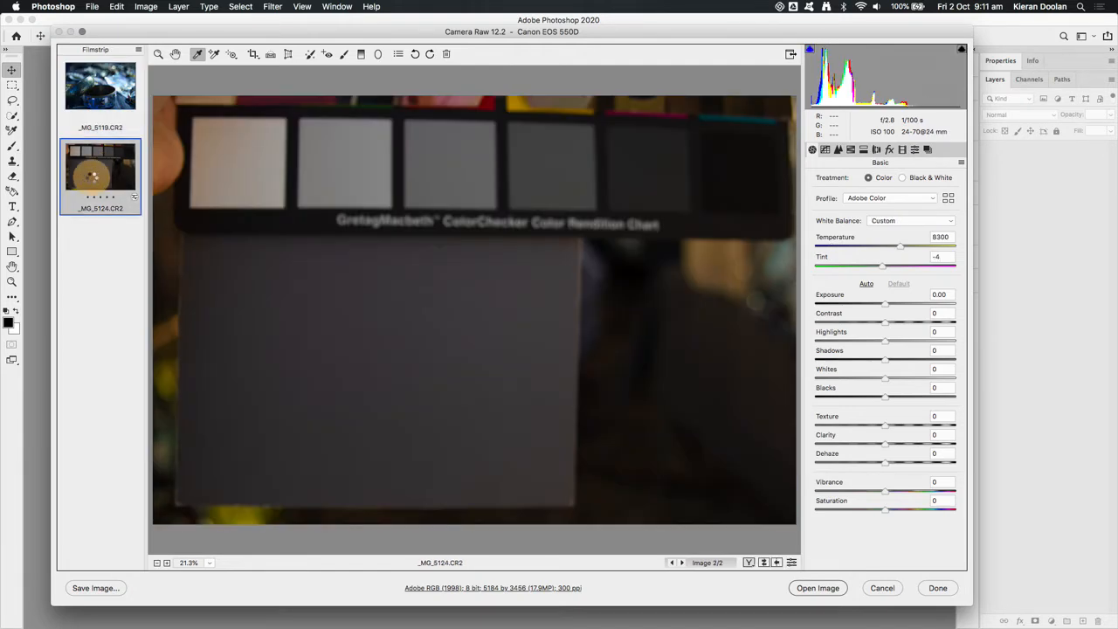
{"action": "left_click", "coordinate": [111, 98], "text": "shift"}
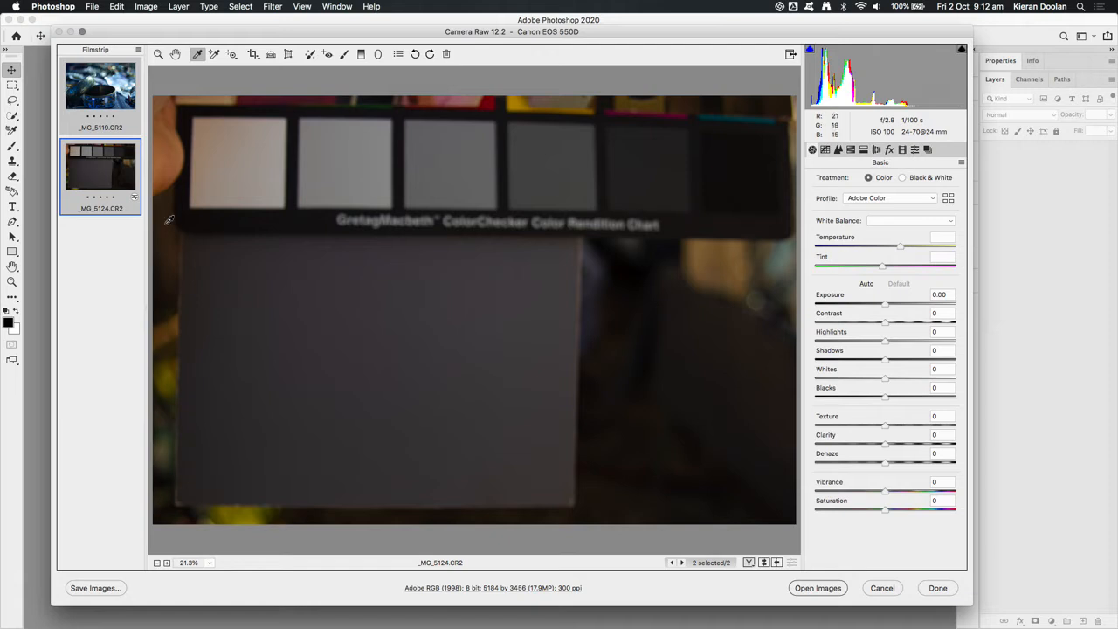
{"action": "right_click", "coordinate": [100, 180]}
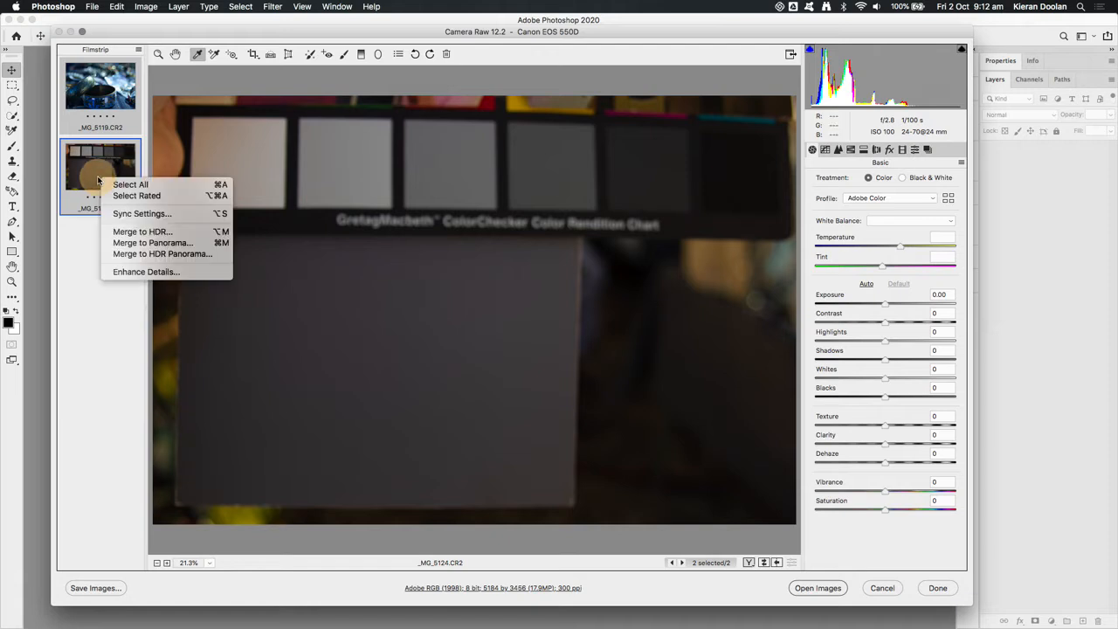
{"action": "left_click", "coordinate": [134, 215]}
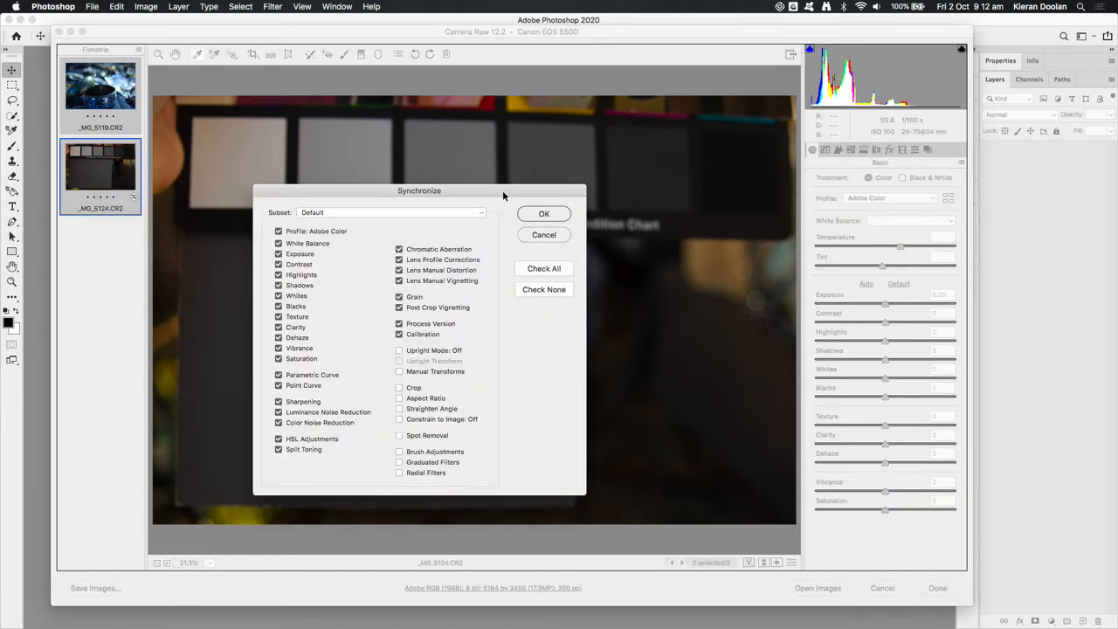
{"action": "left_click_drag", "start_coordinate": [502, 196], "coordinate": [571, 156]}
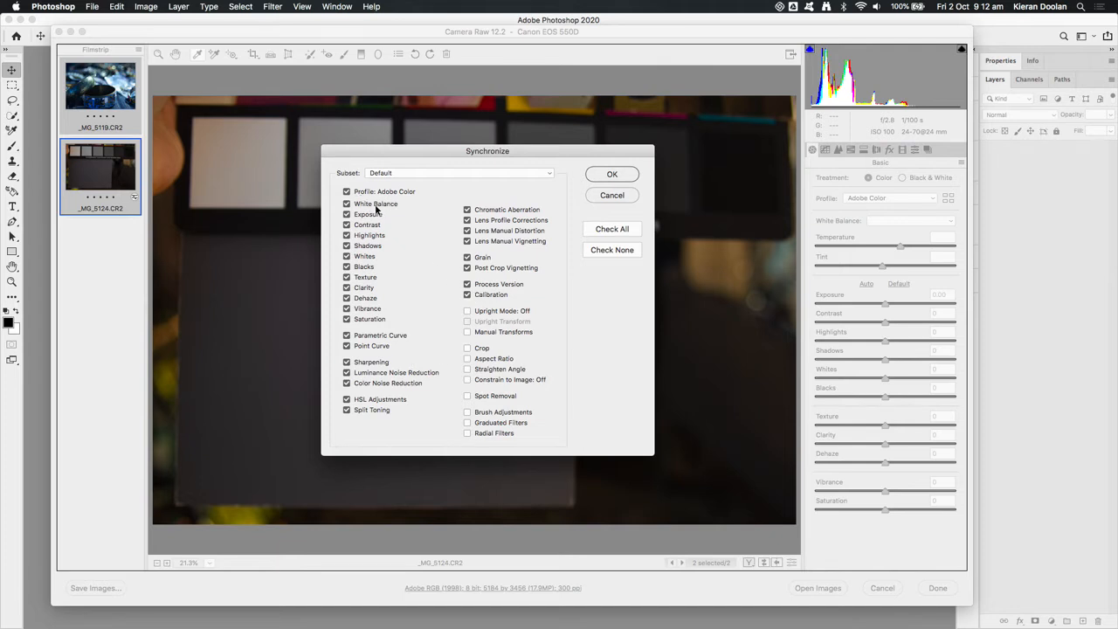
{"action": "left_click", "coordinate": [609, 176]}
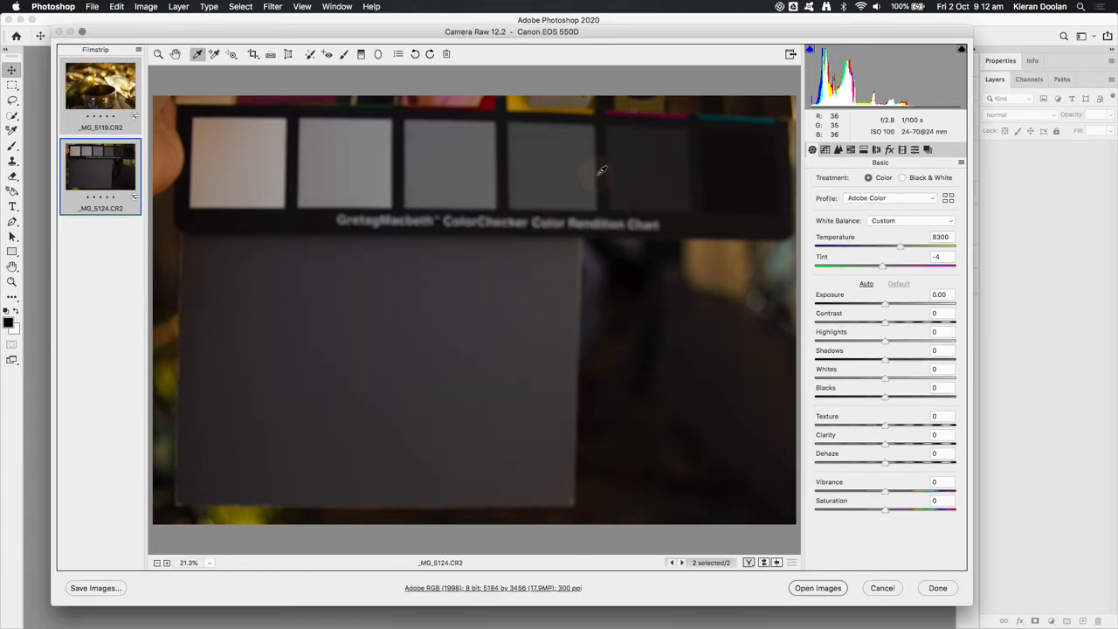
Step: View _MG_5119.CR2 and toggle the synchronized white balance off and on to compare before and after
{"action": "left_click", "coordinate": [112, 102]}
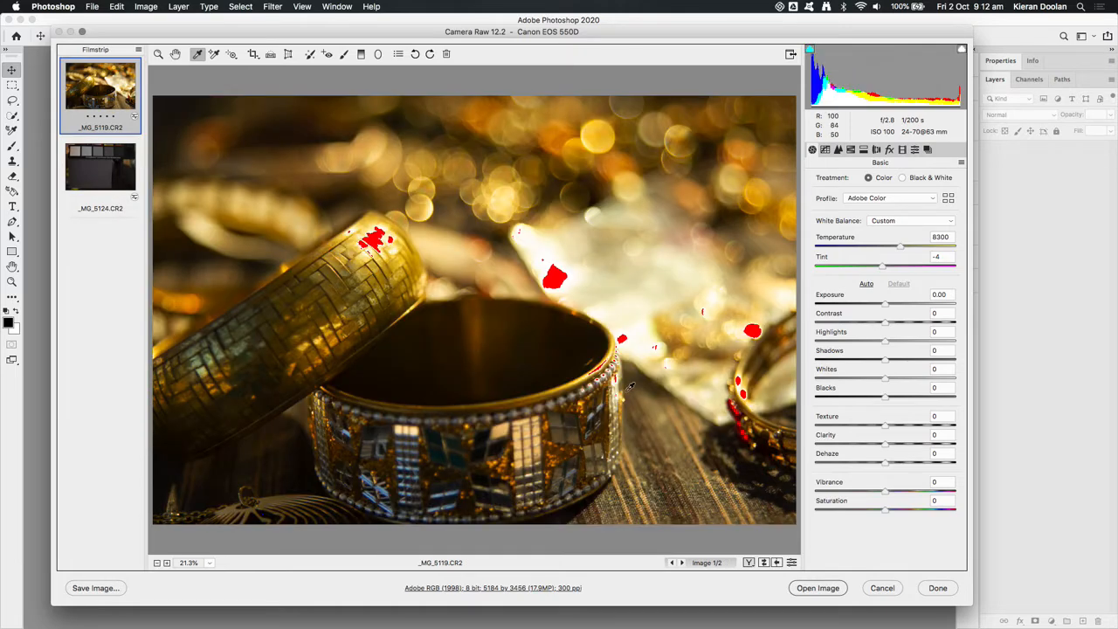
{"action": "key", "text": "super+z"}
{"action": "key", "text": "super+z"}
{"action": "key", "text": "super+z"}
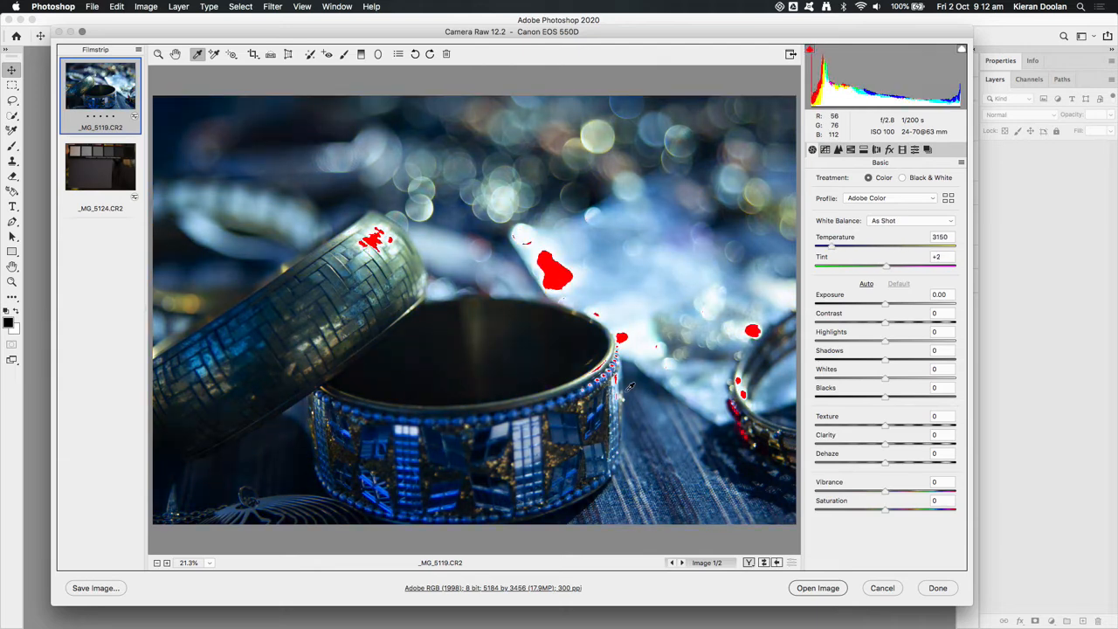
{"action": "key", "text": "super+z"}
{"action": "key", "text": "super+z"}
{"action": "key", "text": "super+z"}
{"action": "key", "text": "super+z"}
{"action": "key", "text": "super+z"}
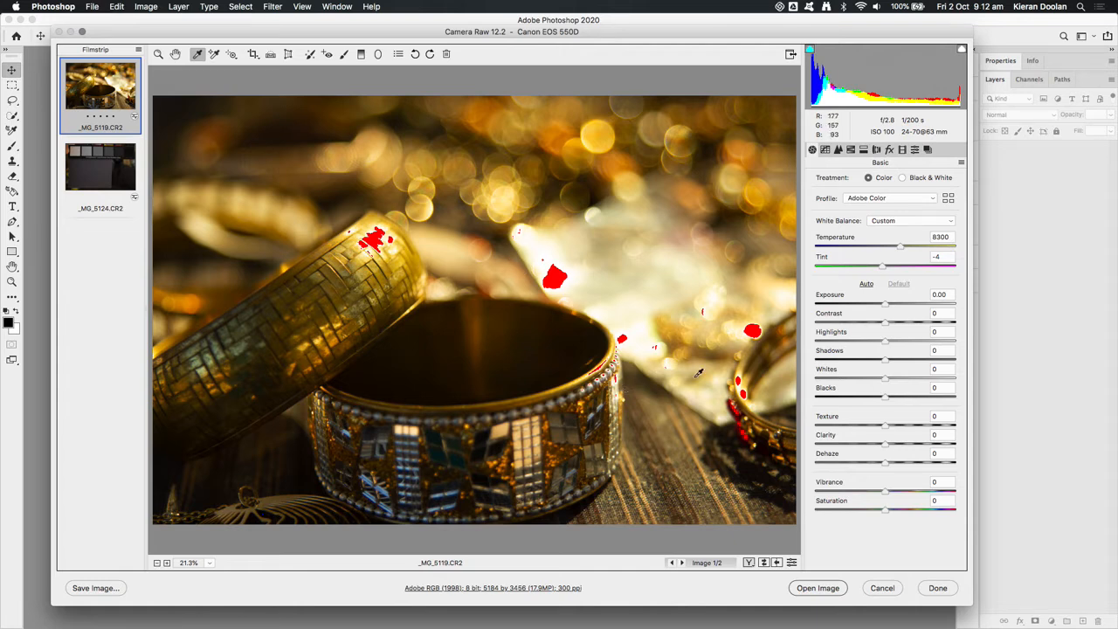
Step: Reset all Camera Raw changes, including those to non-selected images, and open _MG_5119.CR2 in Photoshop as a smart object
{"action": "key", "text": "alt"}
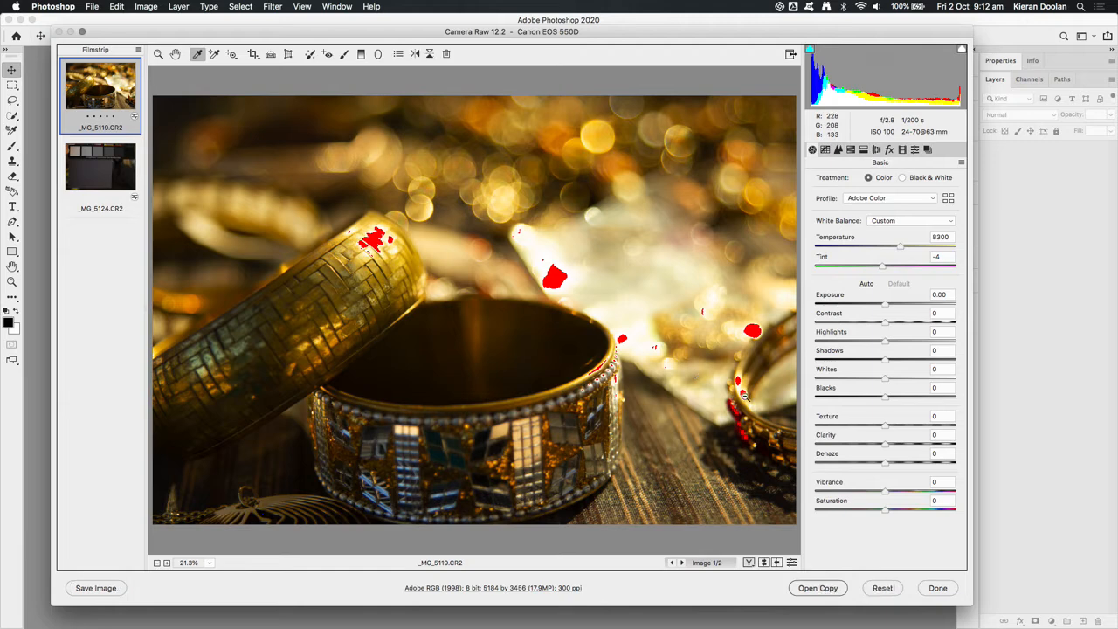
{"action": "left_click", "coordinate": [882, 588], "text": "alt"}
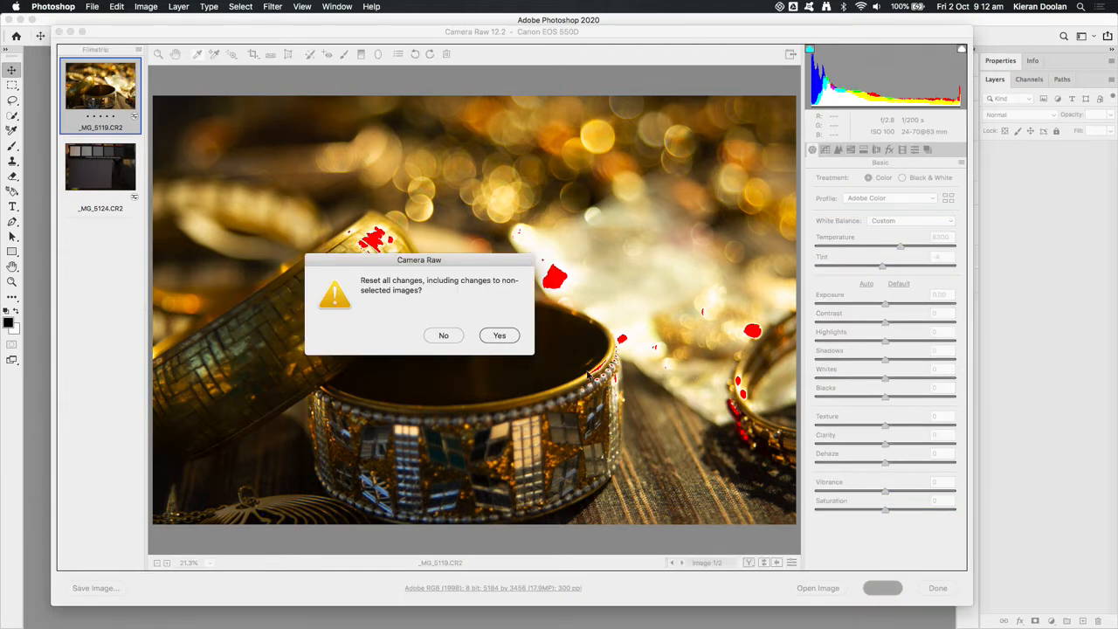
{"action": "left_click", "coordinate": [500, 335]}
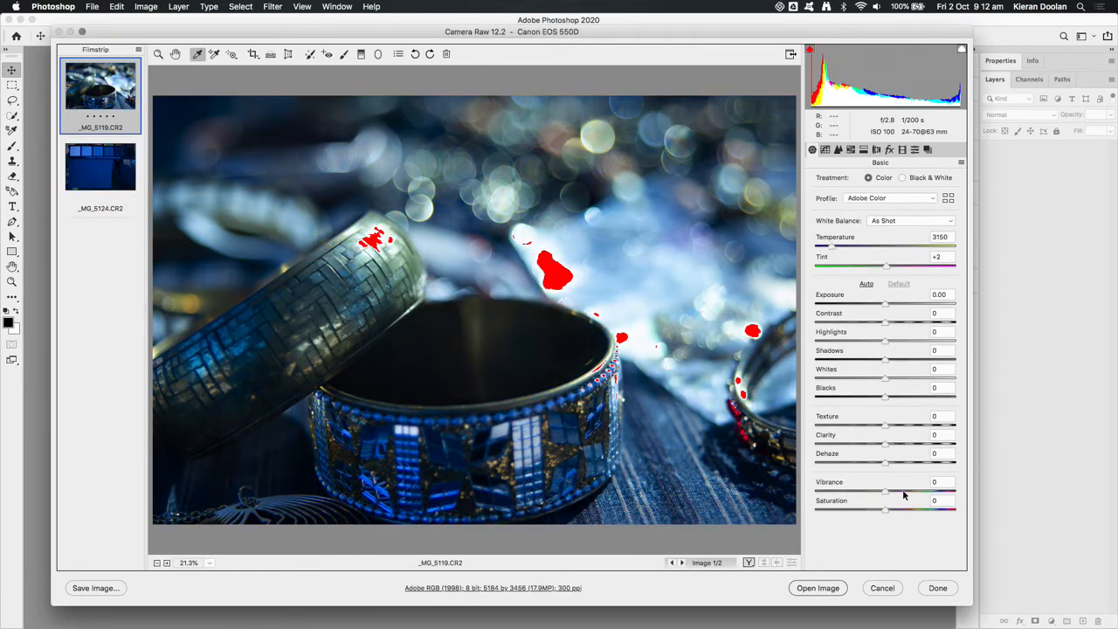
{"action": "key", "text": "shift"}
{"action": "left_click", "coordinate": [826, 590]}
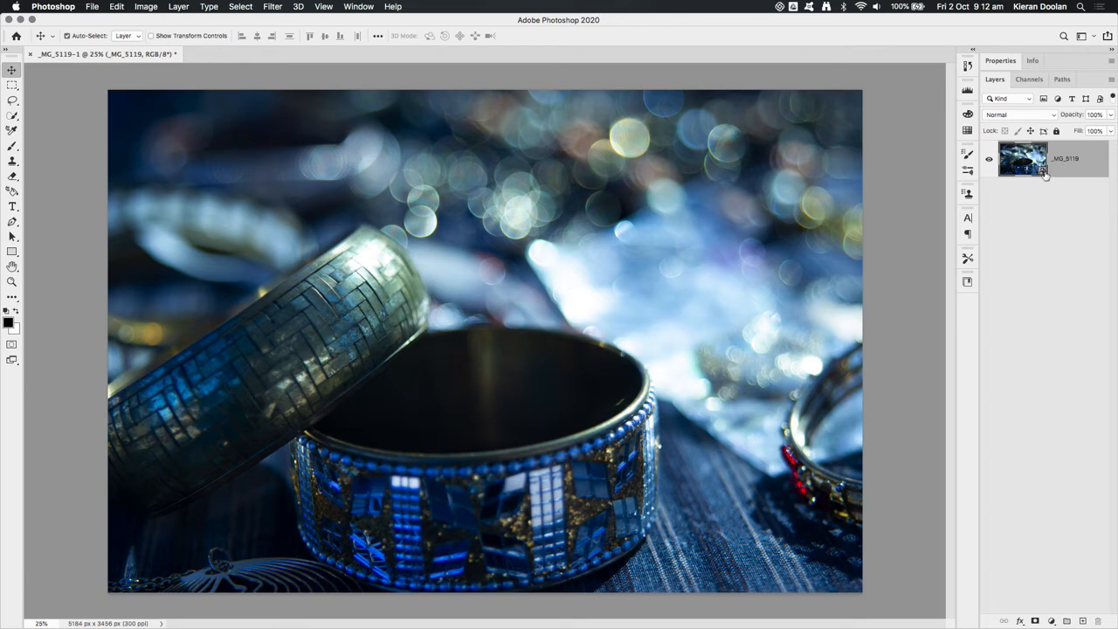
Step: Apply the Camera Raw Filter to the _MG_5119 layer and load WHT_BAL_MG_5124.xmp from Wk12's wk12_FIVE_NEUTRAL_TONES folder
{"action": "left_click", "coordinate": [275, 7]}
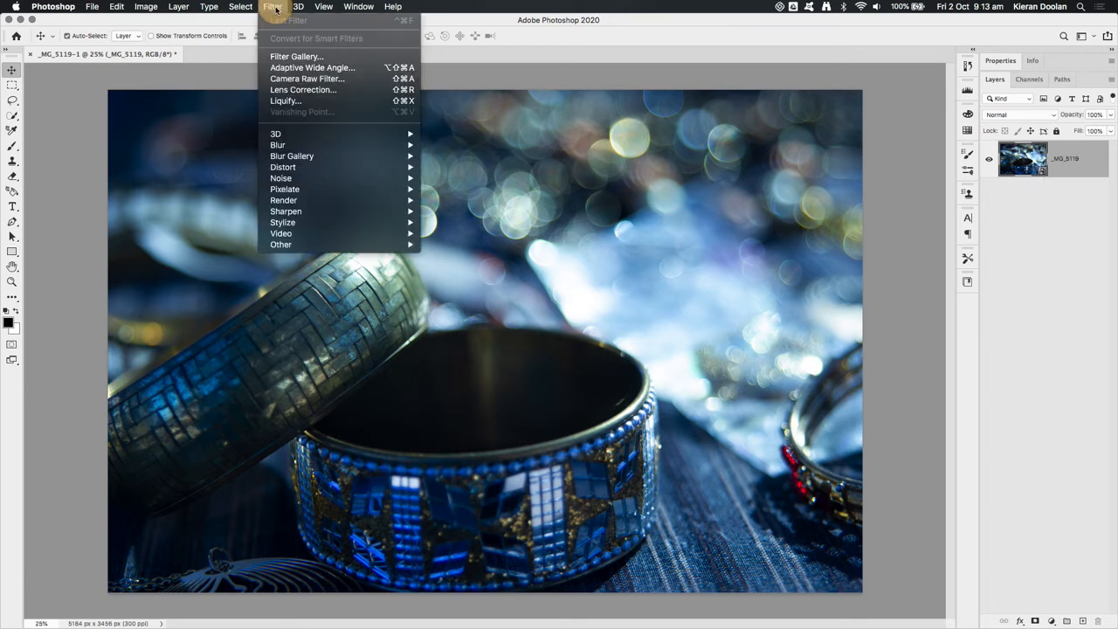
{"action": "left_click", "coordinate": [288, 80]}
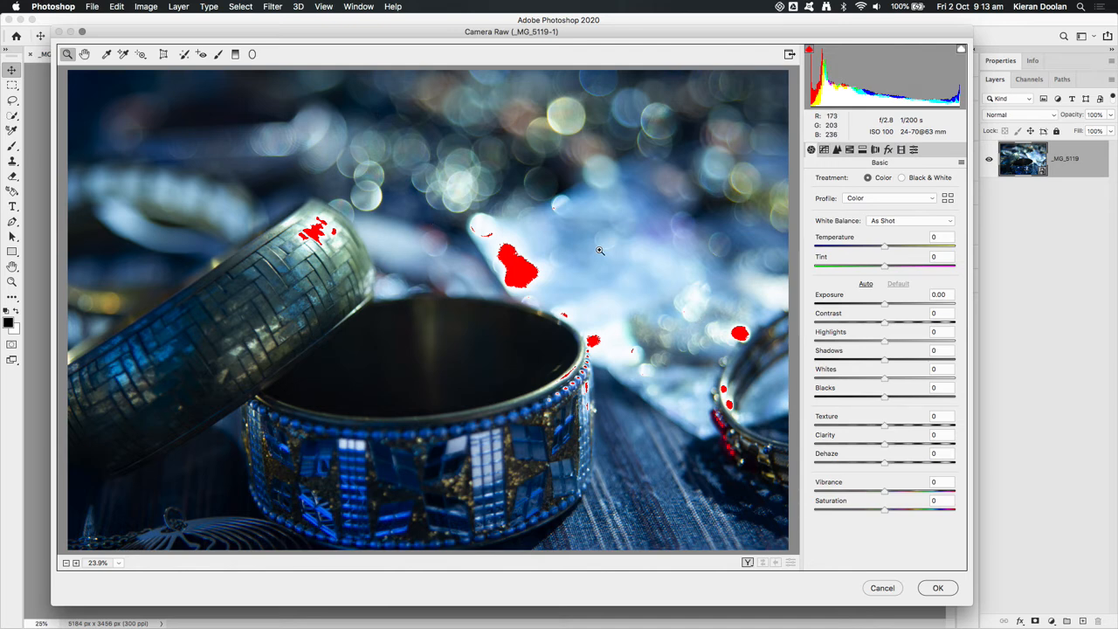
{"action": "left_click", "coordinate": [961, 163]}
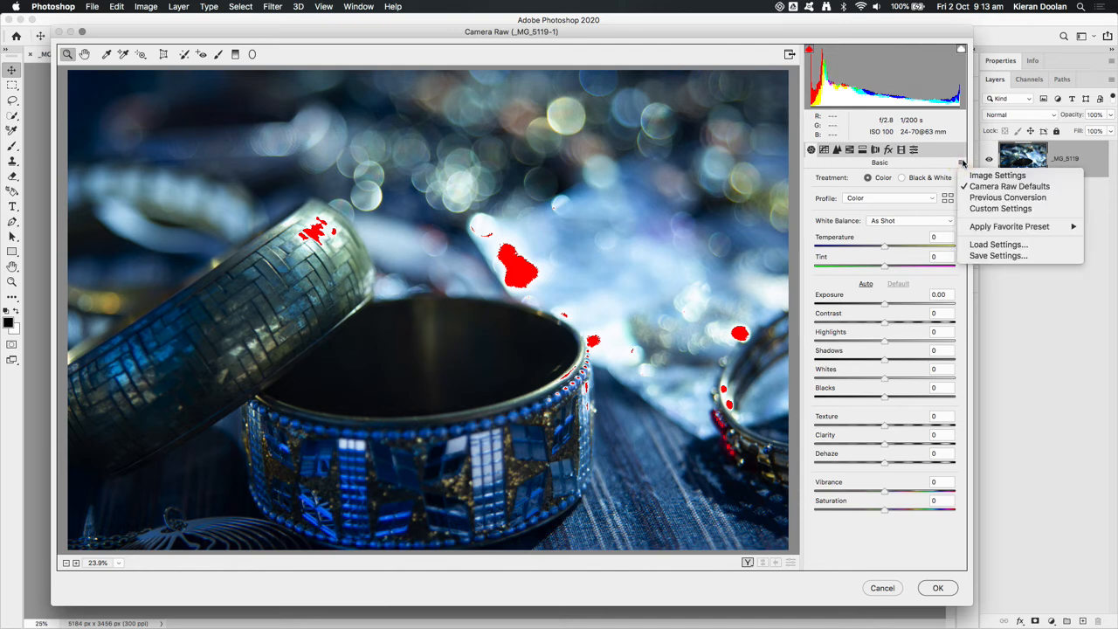
{"action": "left_click", "coordinate": [999, 245]}
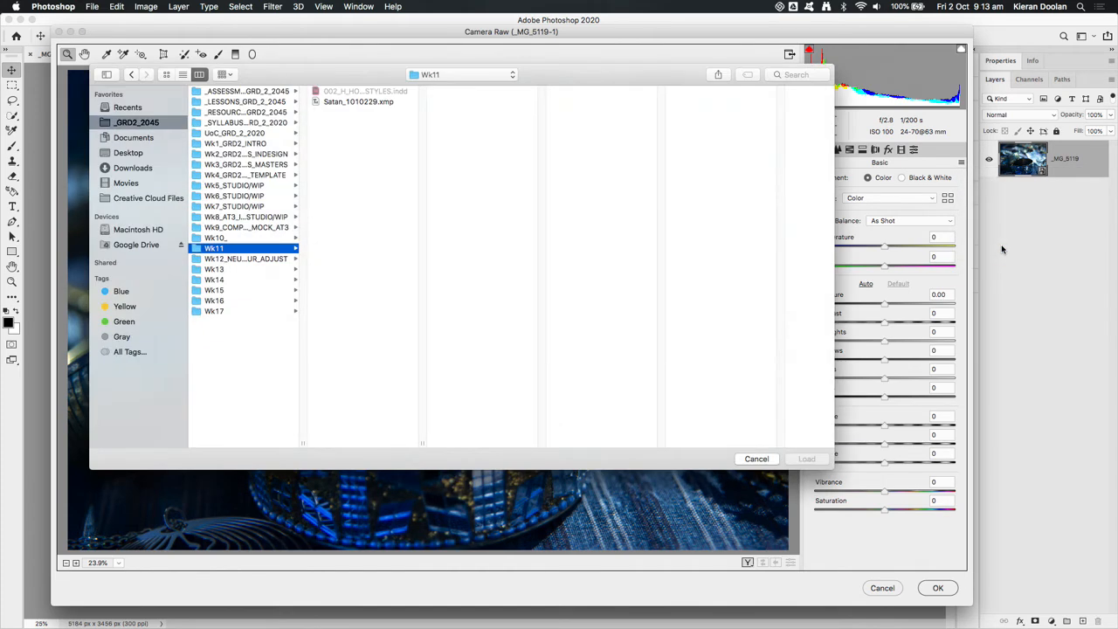
{"action": "left_click", "coordinate": [237, 260]}
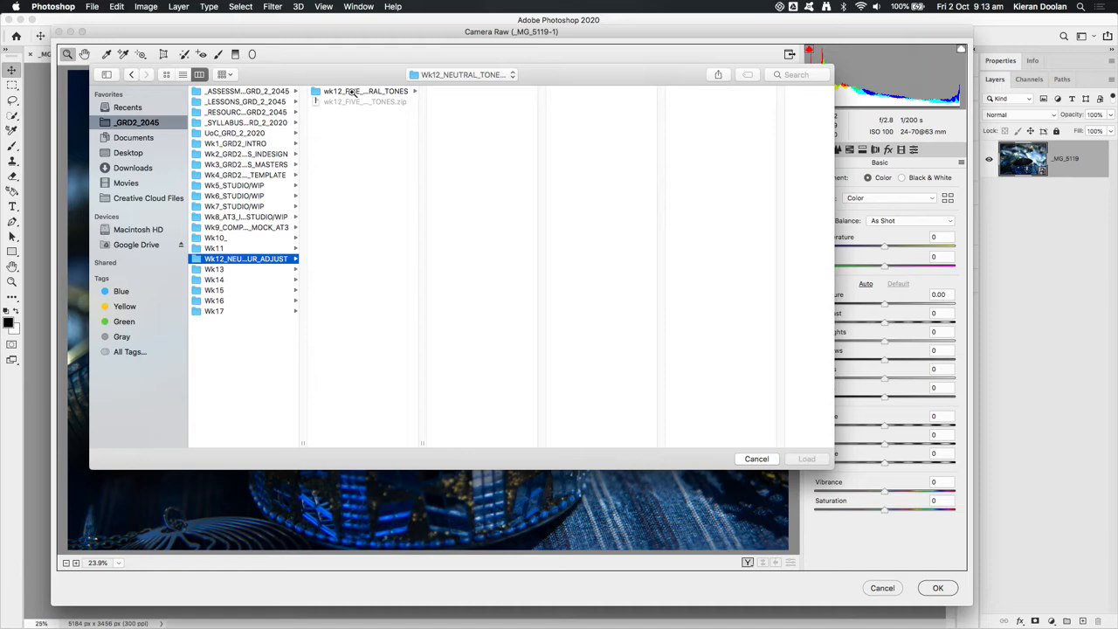
{"action": "left_click", "coordinate": [352, 92]}
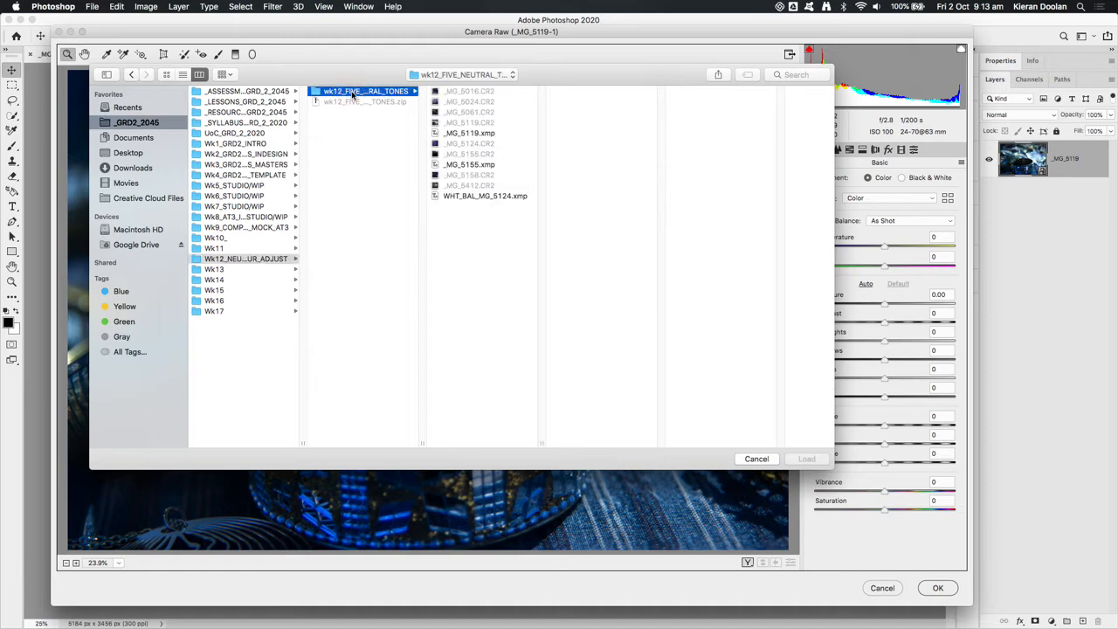
{"action": "left_click", "coordinate": [469, 197]}
{"action": "left_click", "coordinate": [806, 460]}
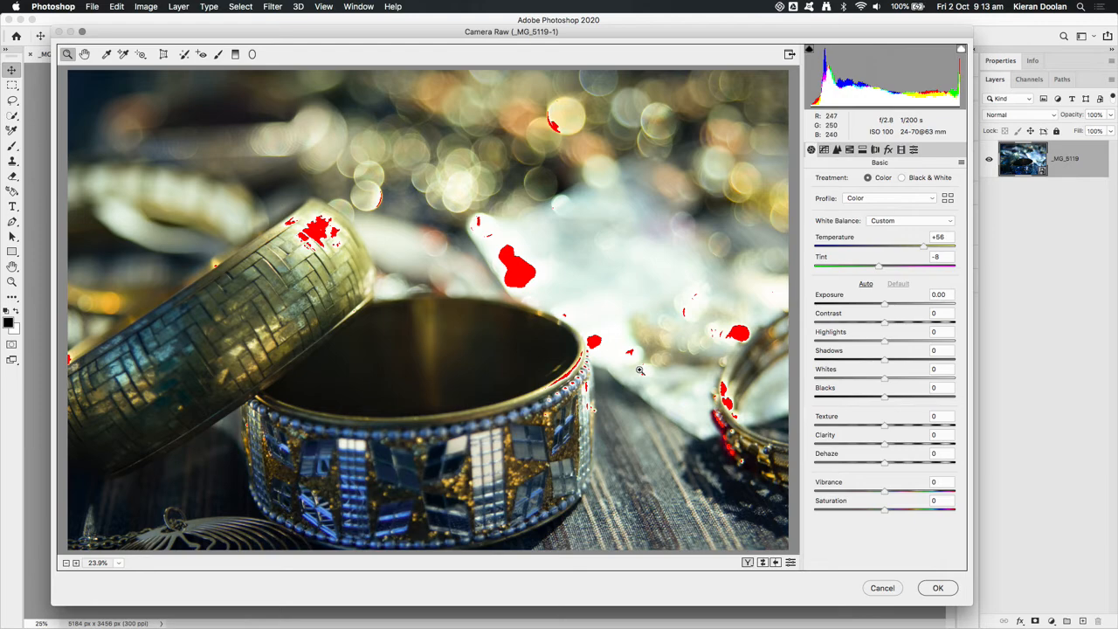
Step: Toggle the loaded white balance settings off and on to compare the photo before and after
{"action": "key", "text": "super+alt+p"}
{"action": "key", "text": "super+alt+p"}
{"action": "key", "text": "super+alt+p"}
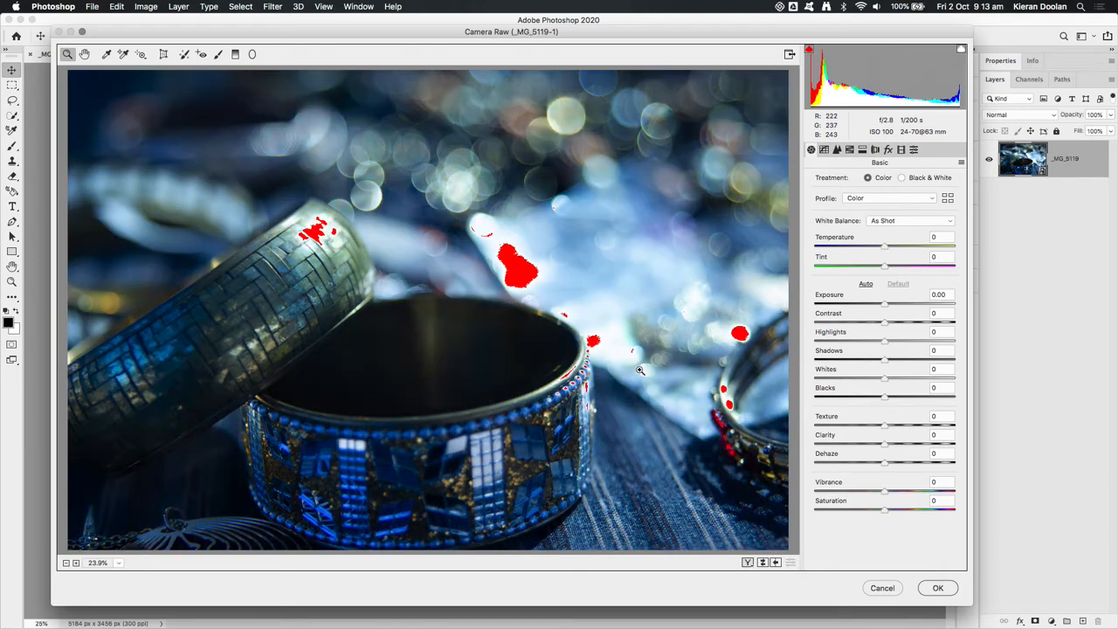
{"action": "key", "text": "super+alt+p"}
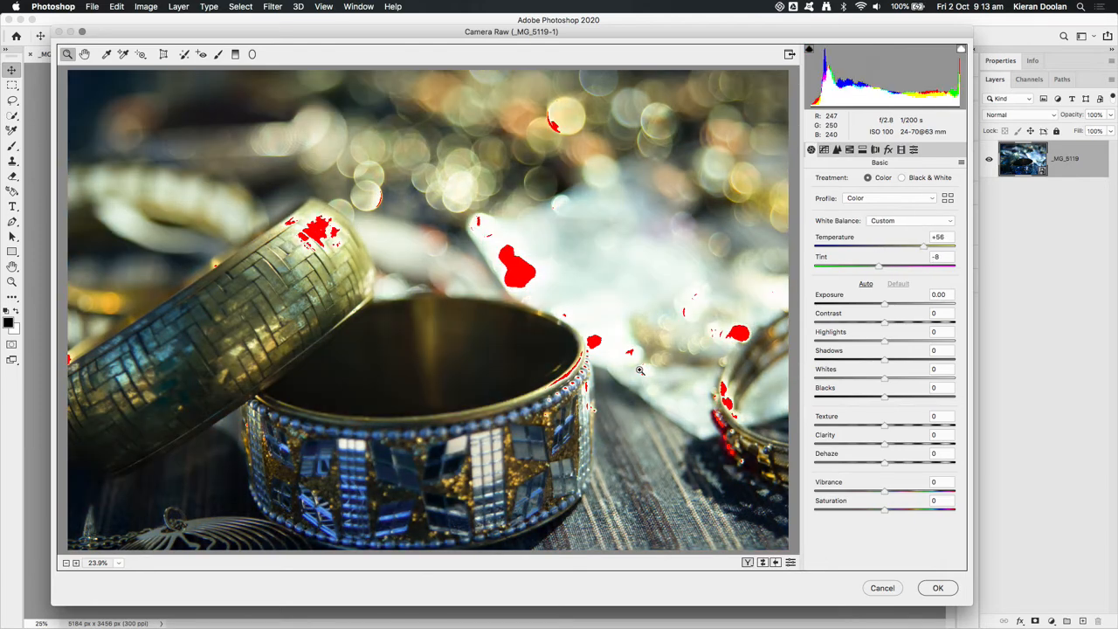
{"action": "key", "text": "super+alt+p"}
{"action": "key", "text": "super+alt+p"}
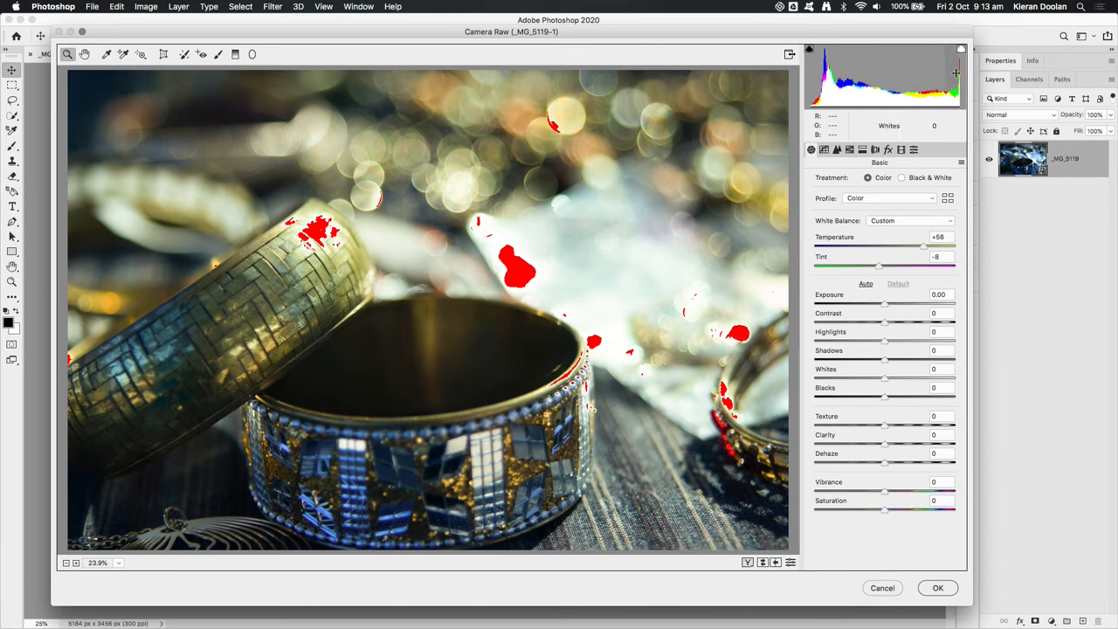
Step: Reduce the blown-out areas by setting both Highlights and Whites to -50
{"action": "left_click_drag", "start_coordinate": [887, 379], "coordinate": [655, 390]}
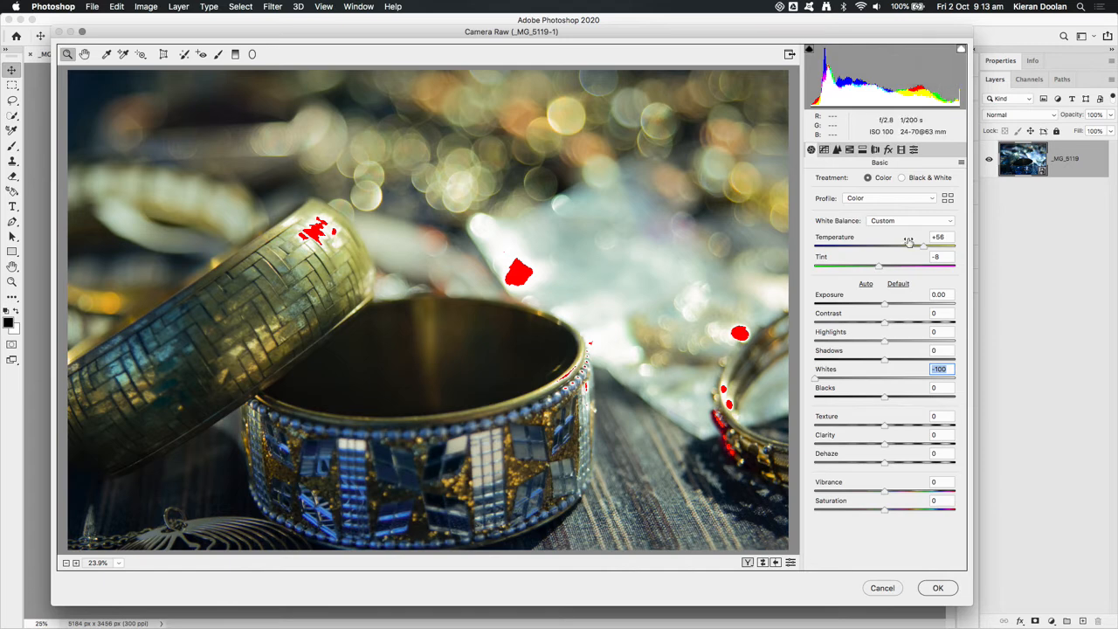
{"action": "left_click_drag", "start_coordinate": [886, 341], "coordinate": [854, 350]}
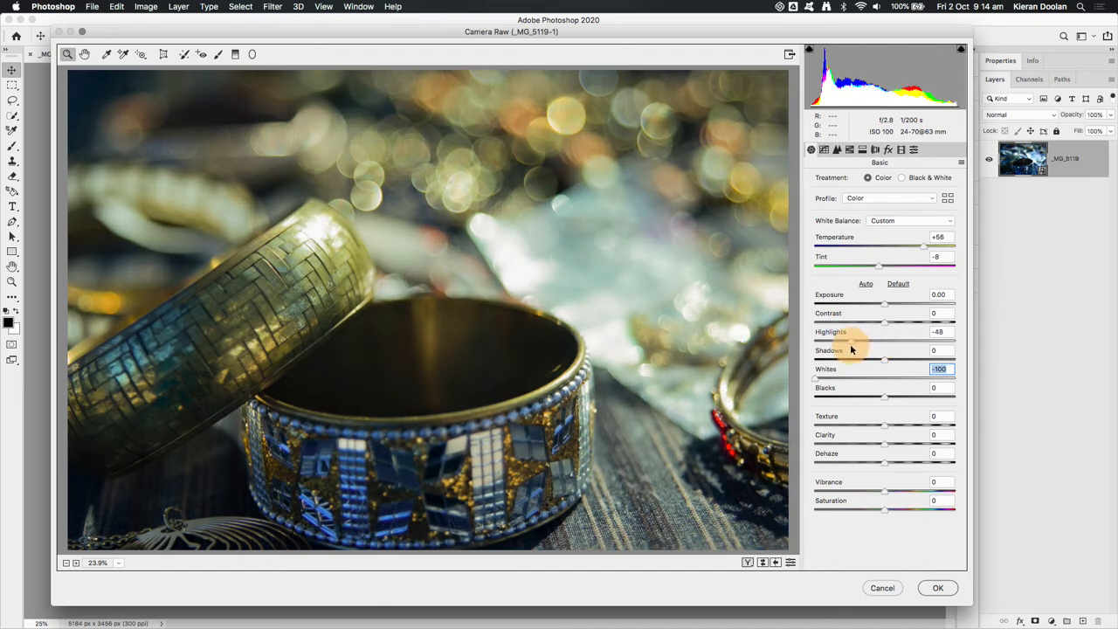
{"action": "left_click_drag", "start_coordinate": [851, 349], "coordinate": [851, 388]}
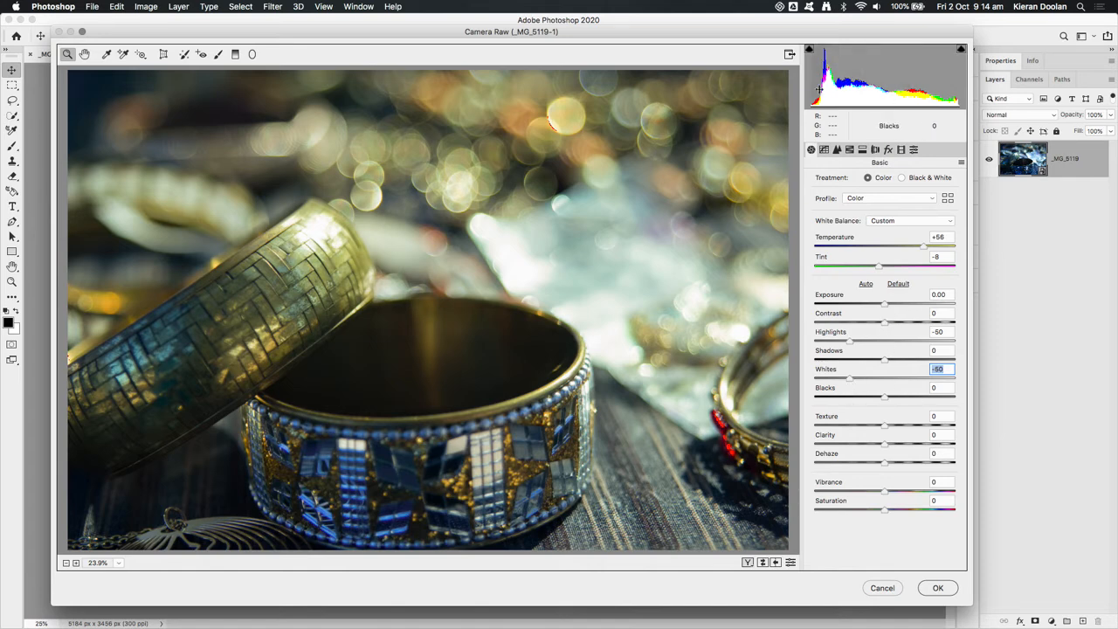
Step: Check the tonal ranges in the histogram and raise Contrast to +50
{"action": "mouse_move", "coordinate": [900, 83]}
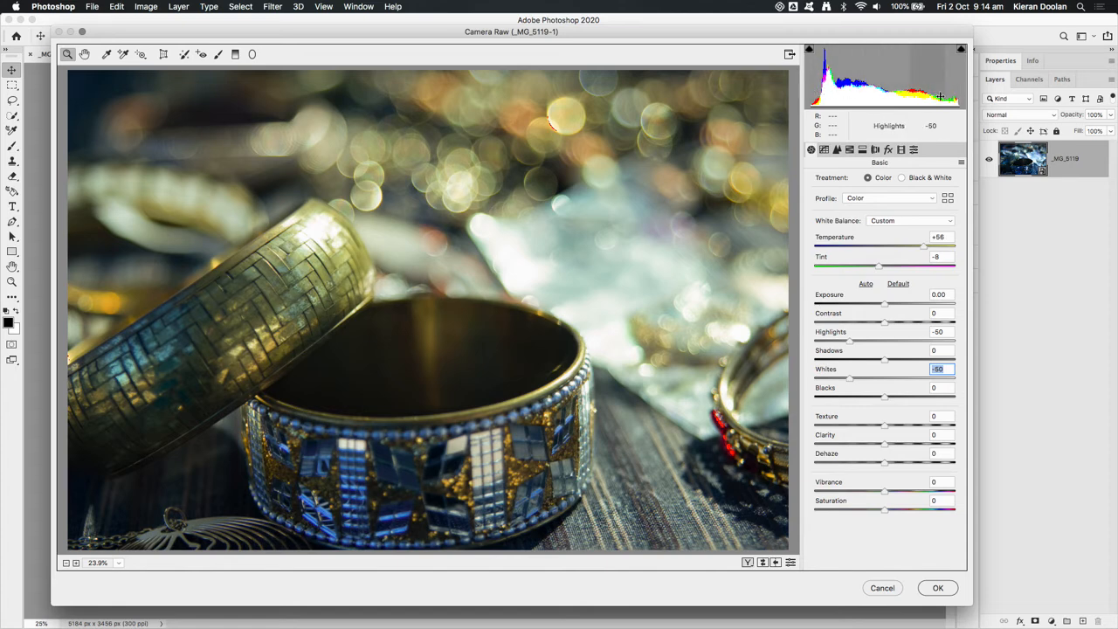
{"action": "mouse_move", "coordinate": [825, 89]}
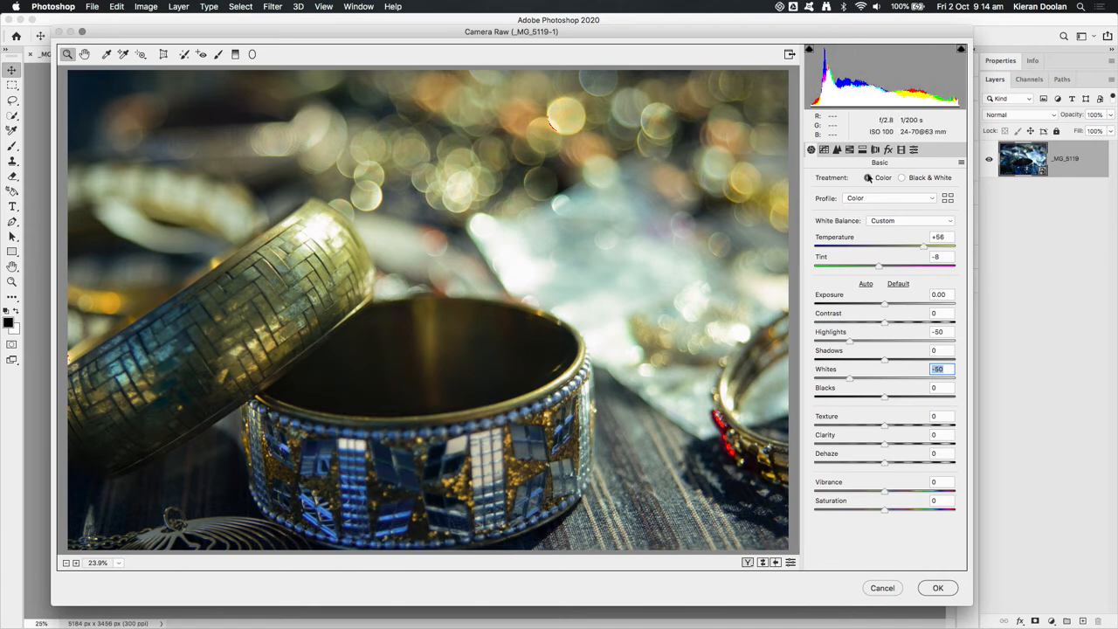
{"action": "mouse_move", "coordinate": [885, 304]}
{"action": "left_mouse_down"}
{"action": "mouse_move", "coordinate": [906, 305]}
{"action": "mouse_move", "coordinate": [871, 307]}
{"action": "mouse_move", "coordinate": [886, 313]}
{"action": "left_mouse_up"}
{"action": "mouse_move", "coordinate": [887, 399]}
{"action": "left_mouse_down"}
{"action": "mouse_move", "coordinate": [944, 408]}
{"action": "mouse_move", "coordinate": [885, 408]}
{"action": "left_mouse_up"}
{"action": "left_click_drag", "start_coordinate": [885, 326], "coordinate": [919, 327]}
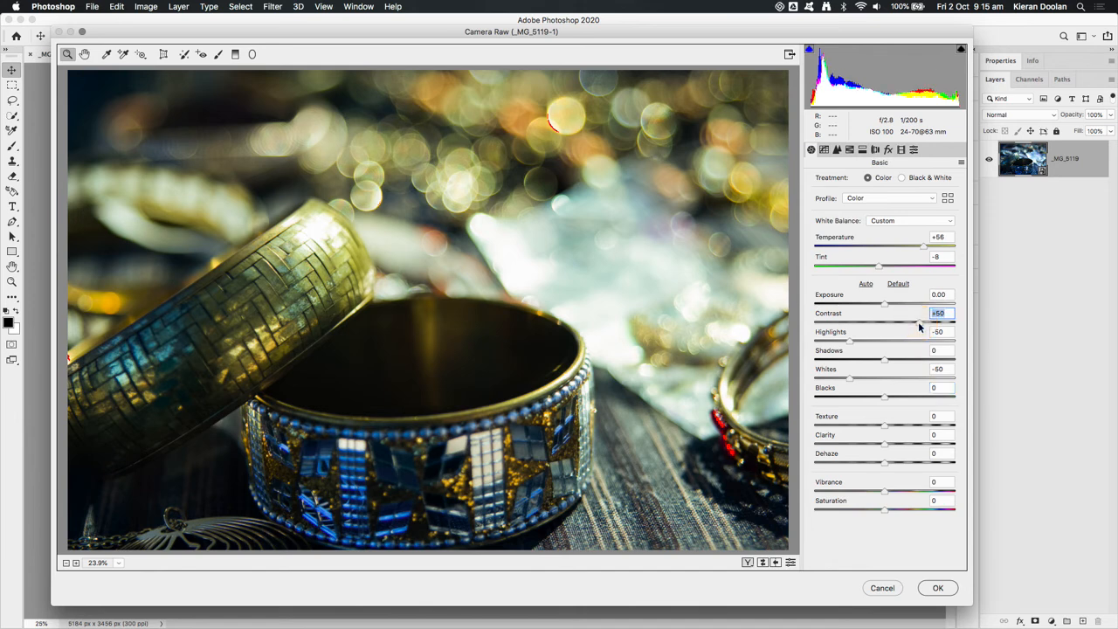
Step: Undo and redo the contrast change to compare its effect, and lower Saturation to -5
{"action": "key", "text": "super+shift+u"}
{"action": "key", "text": "super+z"}
{"action": "key", "text": "super+shift+z"}
{"action": "key", "text": "super+z"}
{"action": "key", "text": "super+shift+z"}
{"action": "key", "text": "super+z"}
{"action": "key", "text": "super+z"}
{"action": "key", "text": "super+shift+z"}
{"action": "mouse_move", "coordinate": [885, 508]}
{"action": "left_mouse_down"}
{"action": "mouse_move", "coordinate": [946, 515]}
{"action": "mouse_move", "coordinate": [882, 516]}
{"action": "left_mouse_up"}
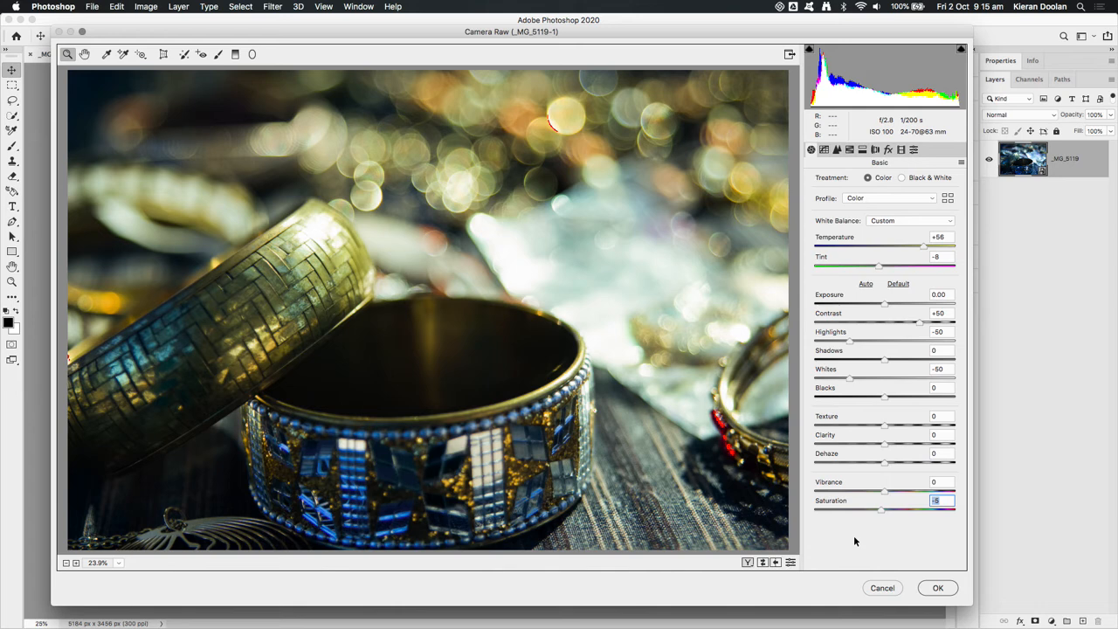
Step: Cycle through the side-by-side, split and stacked before/after views, and return to the single image view
{"action": "key", "text": "q"}
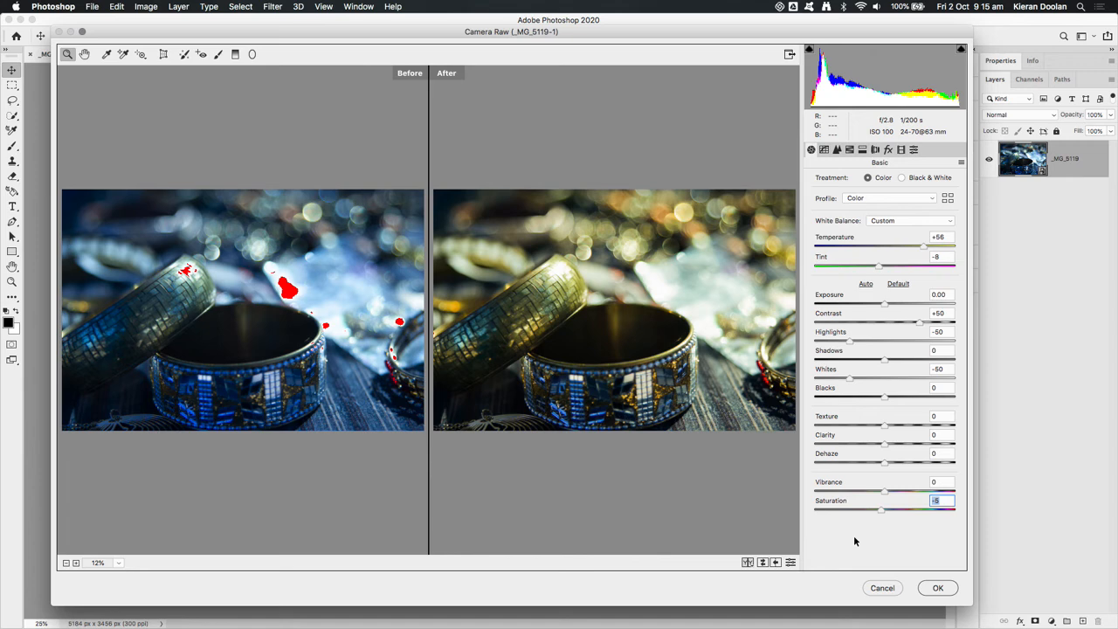
{"action": "key", "text": "q"}
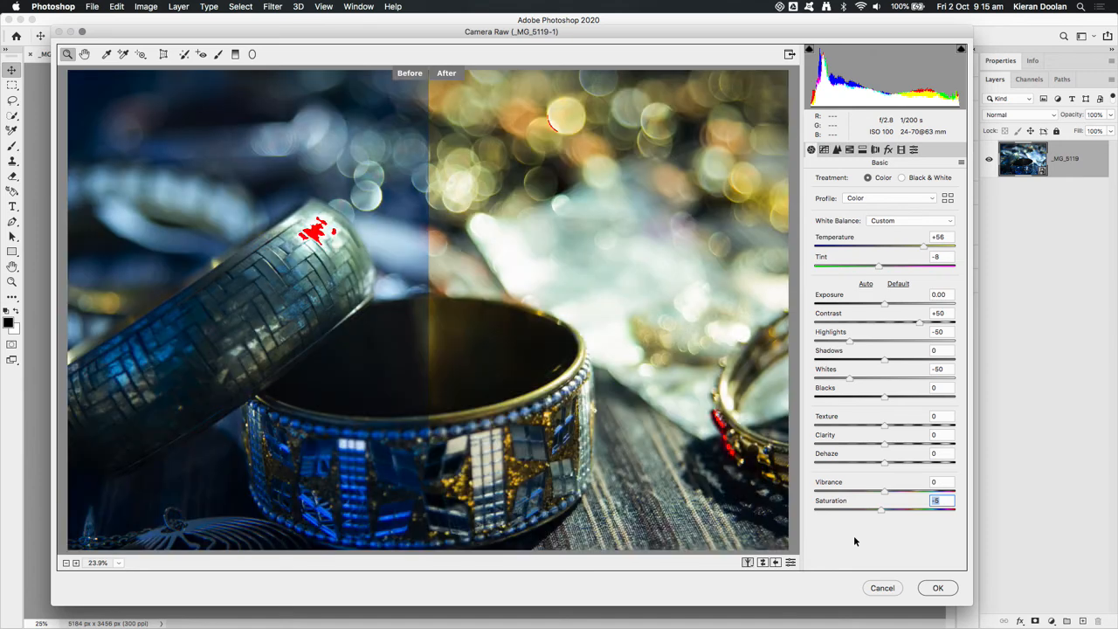
{"action": "key", "text": "q"}
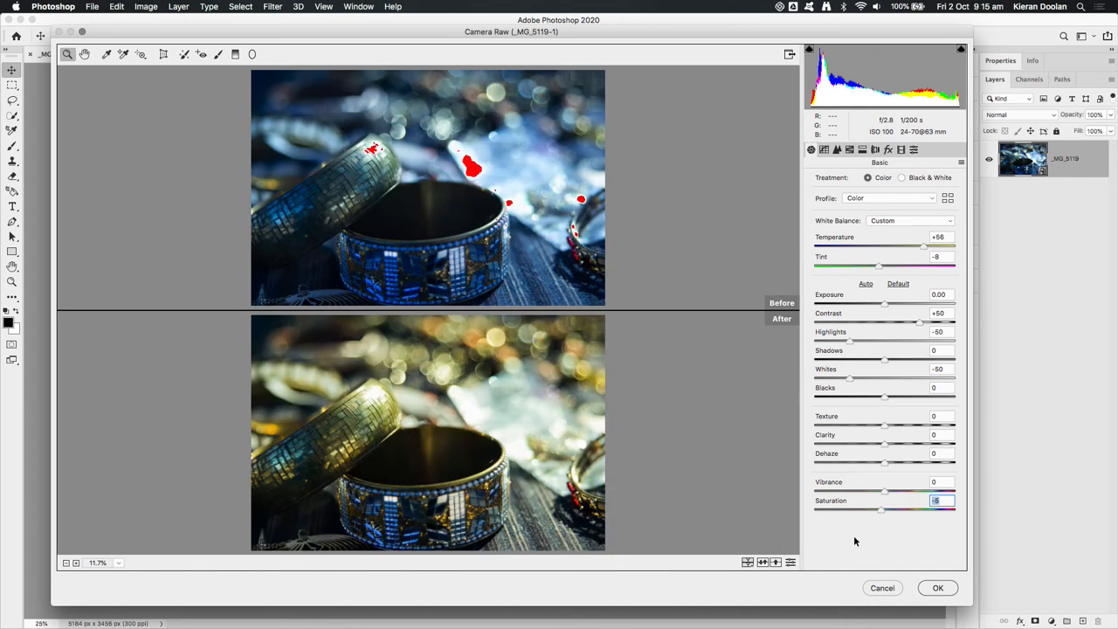
{"action": "key", "text": "q"}
{"action": "key", "text": "q"}
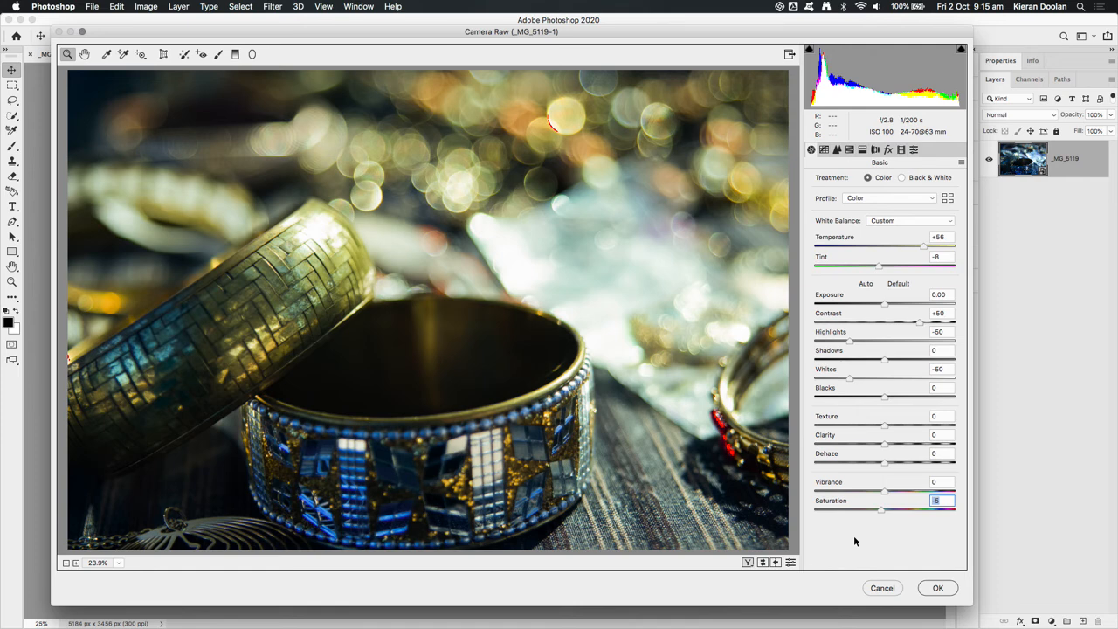
Step: In the HSL hue adjustments, set Greens to -100 and reset Yellows to 0
{"action": "left_click", "coordinate": [824, 150]}
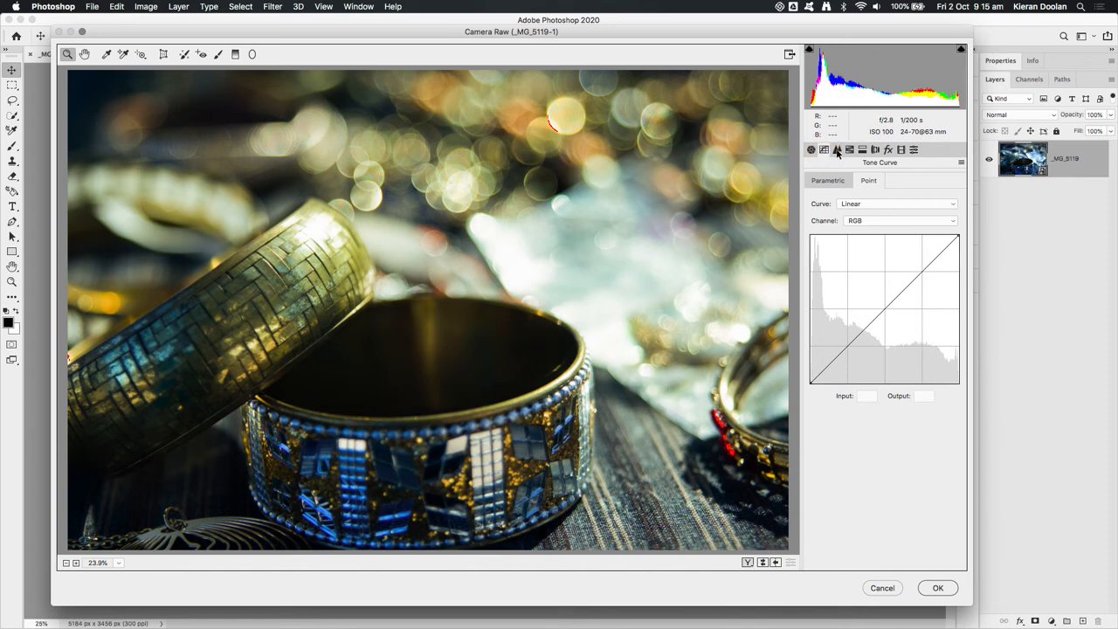
{"action": "left_click", "coordinate": [837, 150]}
{"action": "left_click", "coordinate": [850, 151]}
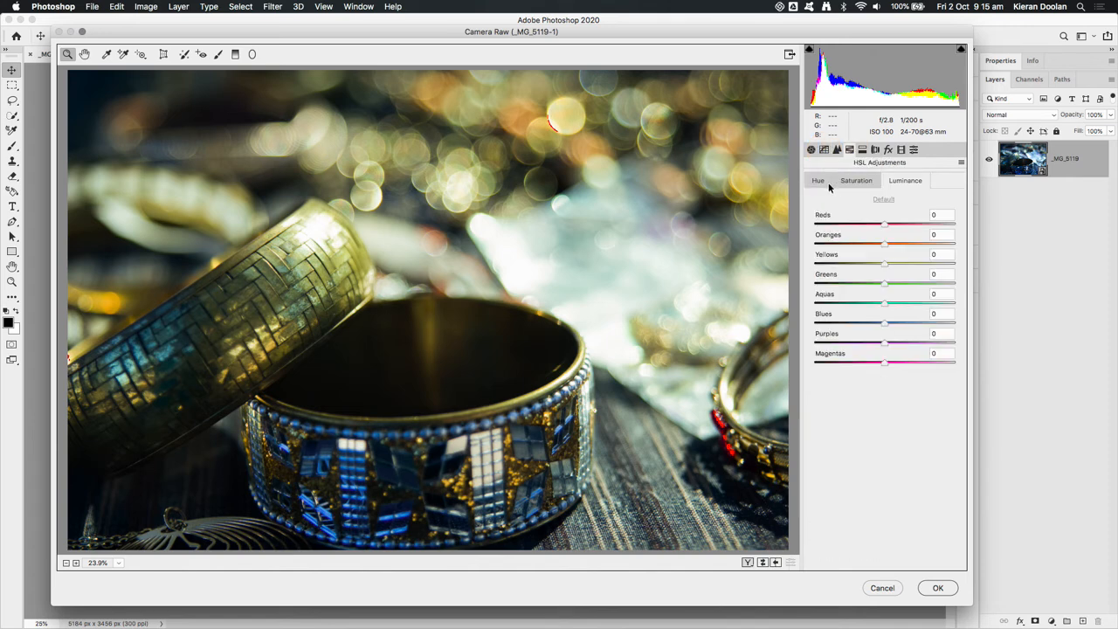
{"action": "left_click", "coordinate": [820, 182]}
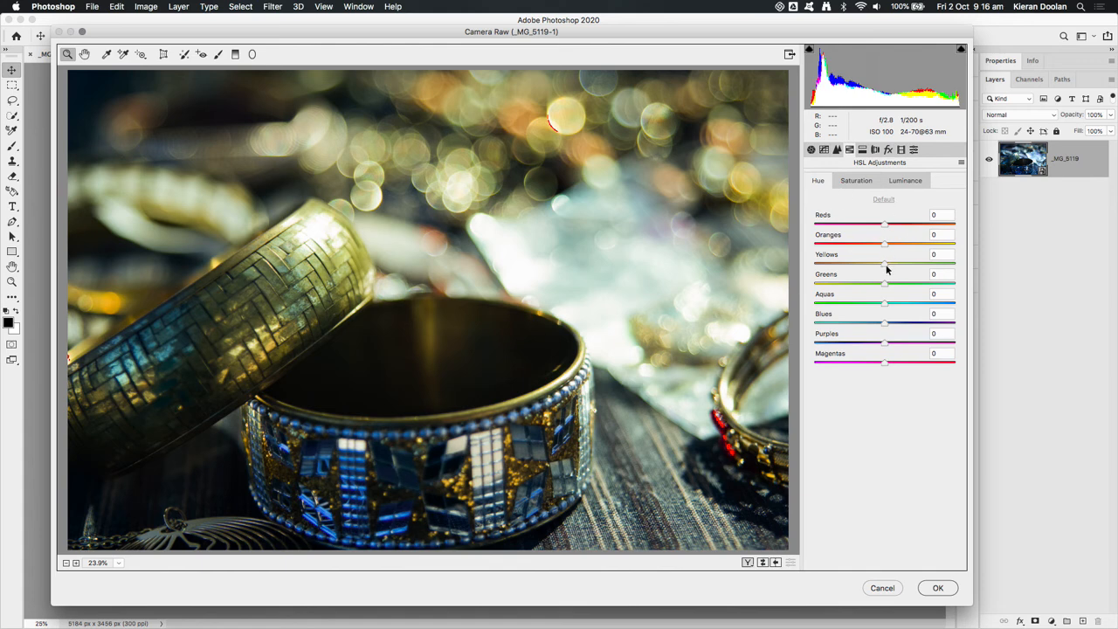
{"action": "left_click_drag", "start_coordinate": [885, 265], "coordinate": [792, 290]}
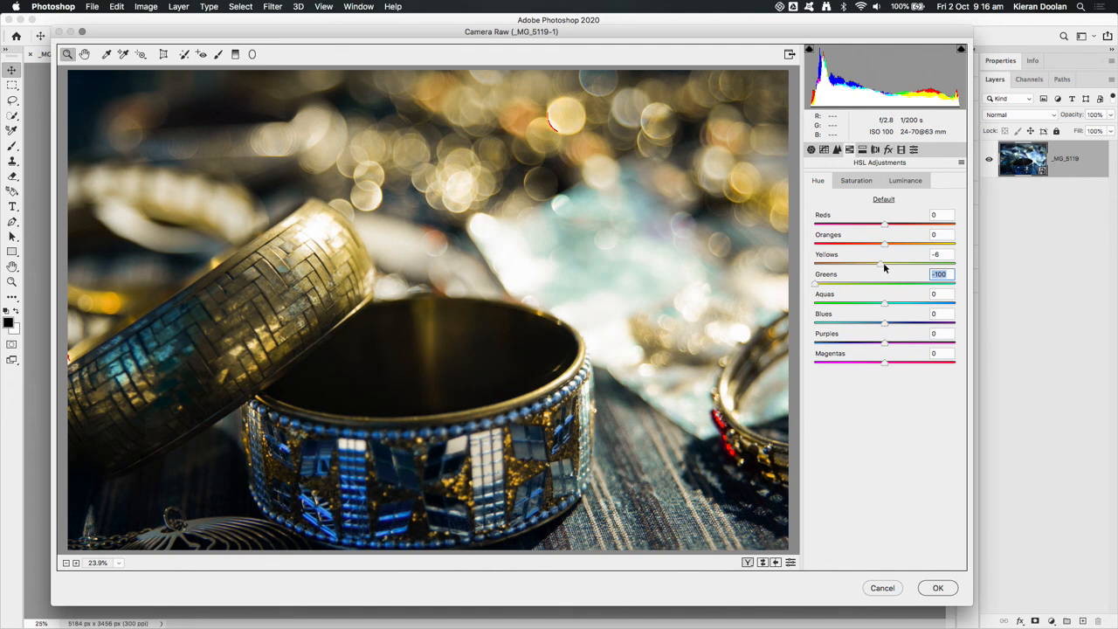
{"action": "left_click_drag", "start_coordinate": [882, 264], "coordinate": [886, 269]}
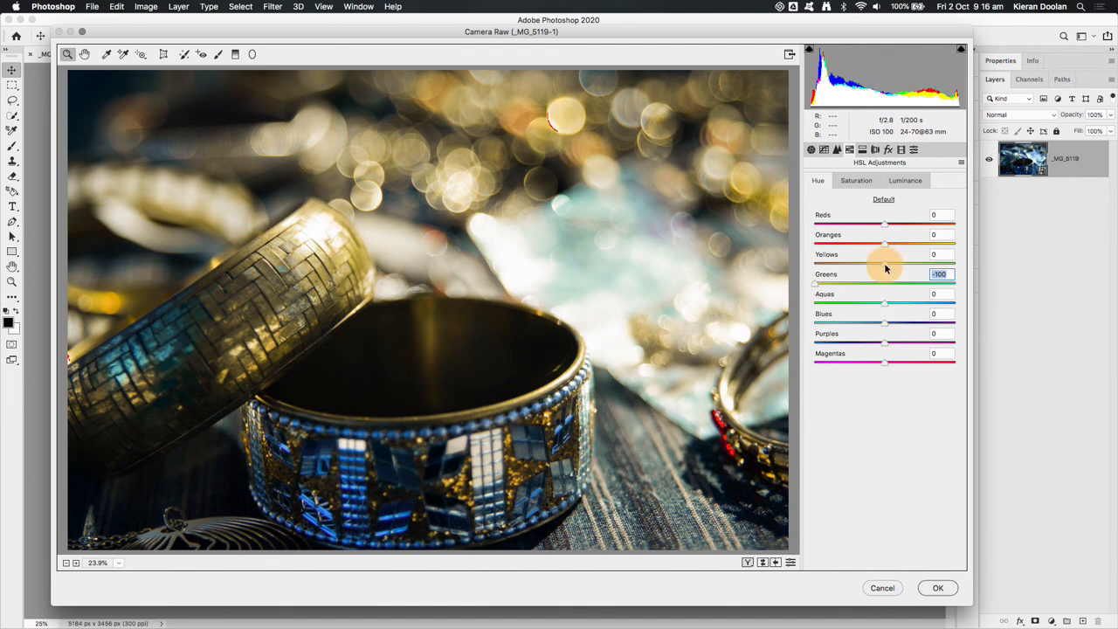
{"action": "double_click", "coordinate": [885, 265]}
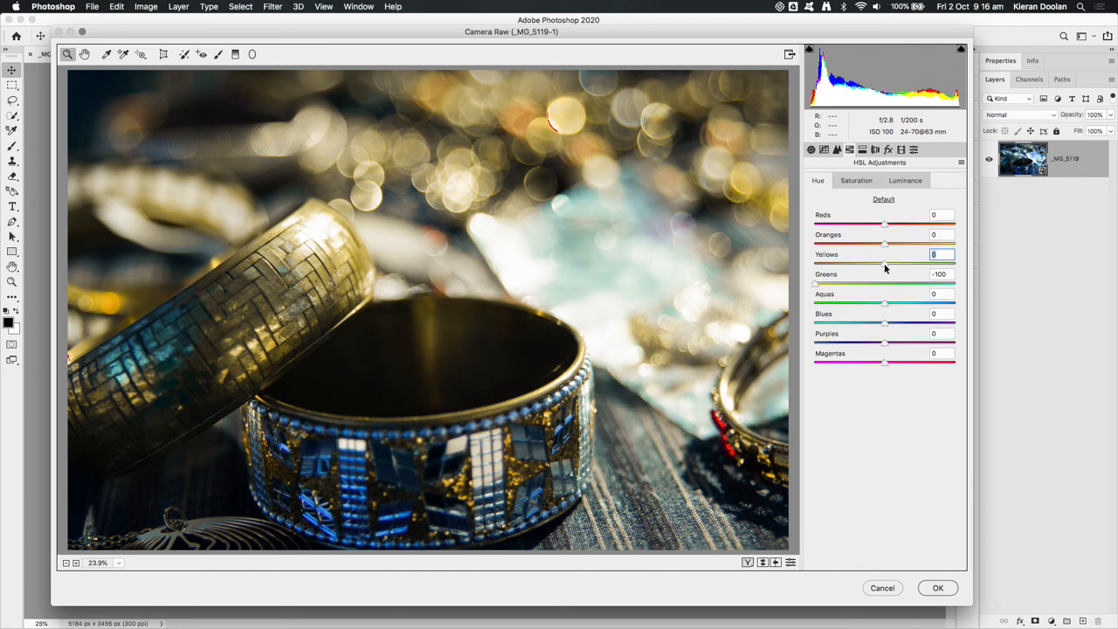
Step: Undo and redo the last hue adjustment to compare, and apply the Camera Raw filter to the _MG_5119 layer
{"action": "key", "text": "super+z"}
{"action": "key", "text": "super+shift+z"}
{"action": "left_click", "coordinate": [812, 150]}
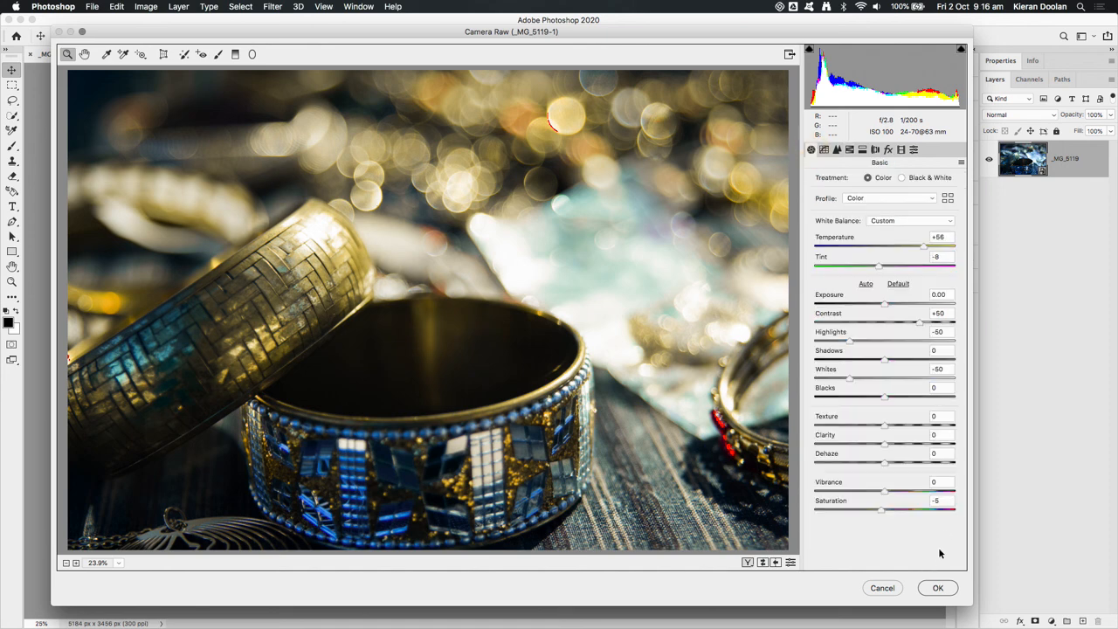
{"action": "left_click", "coordinate": [936, 590]}
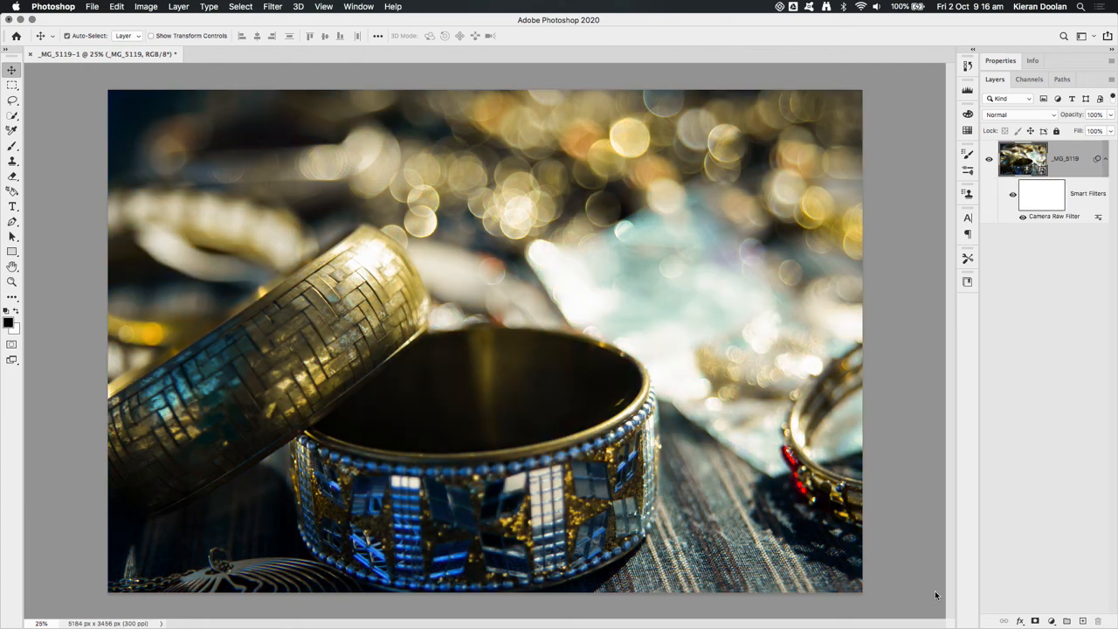